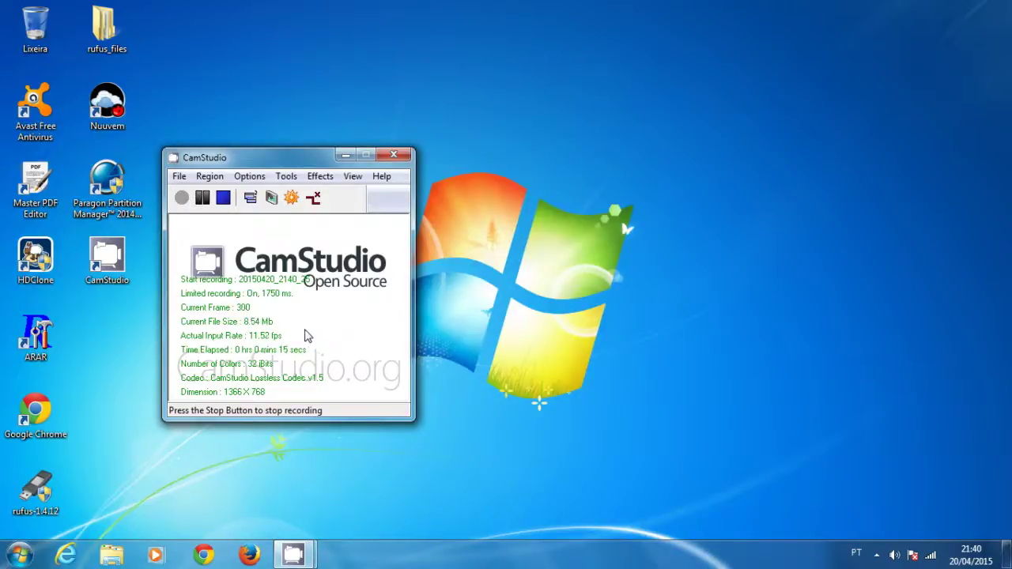
click(249, 555)
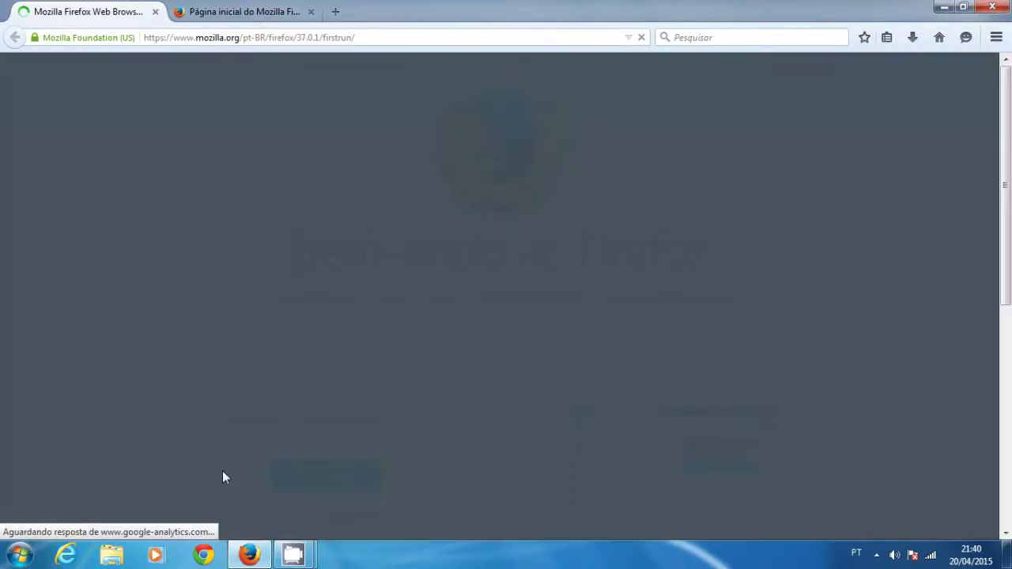
click(155, 11)
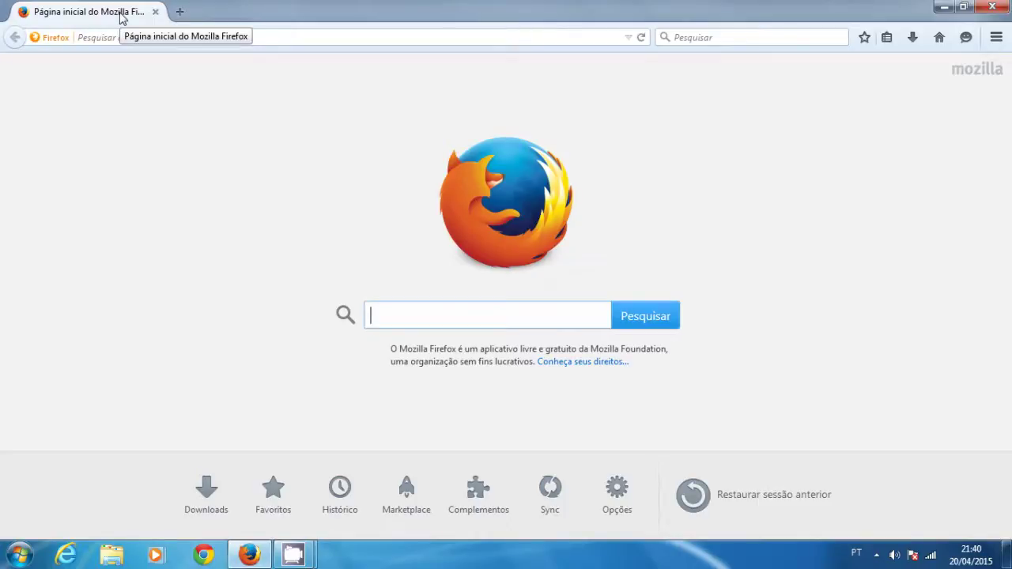
click(203, 37)
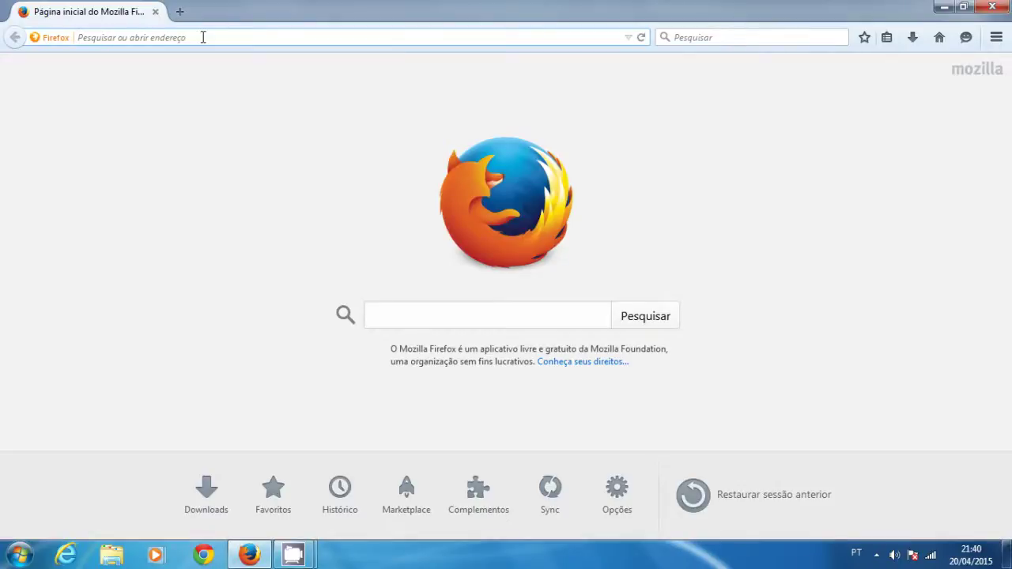
text(www.)
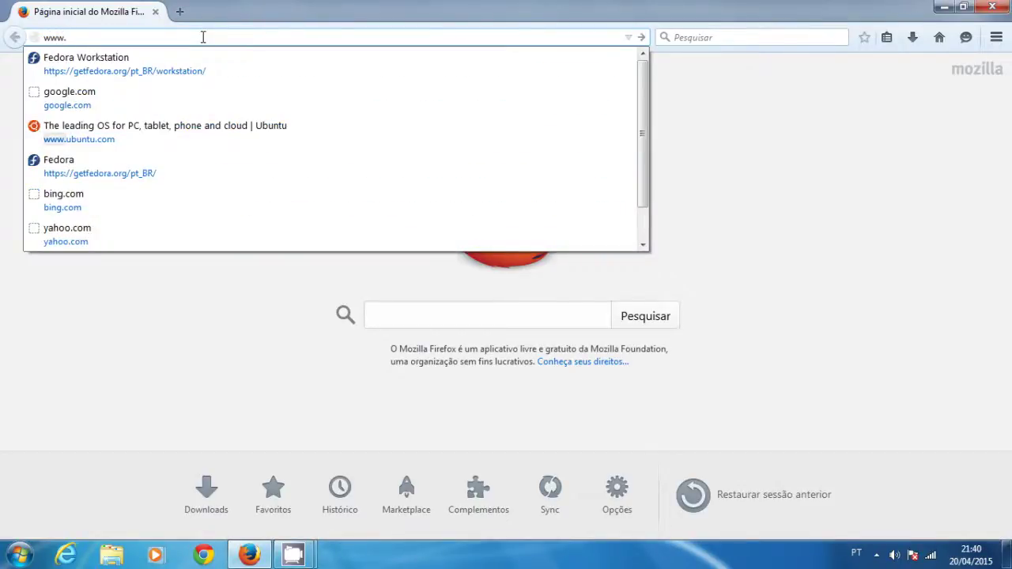
text(u)
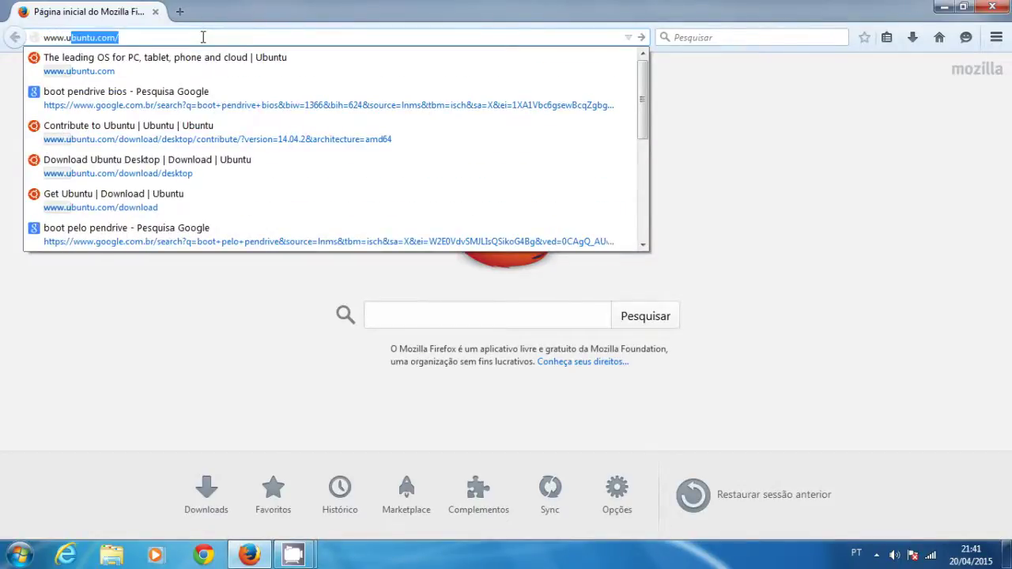
text(buntu.co)
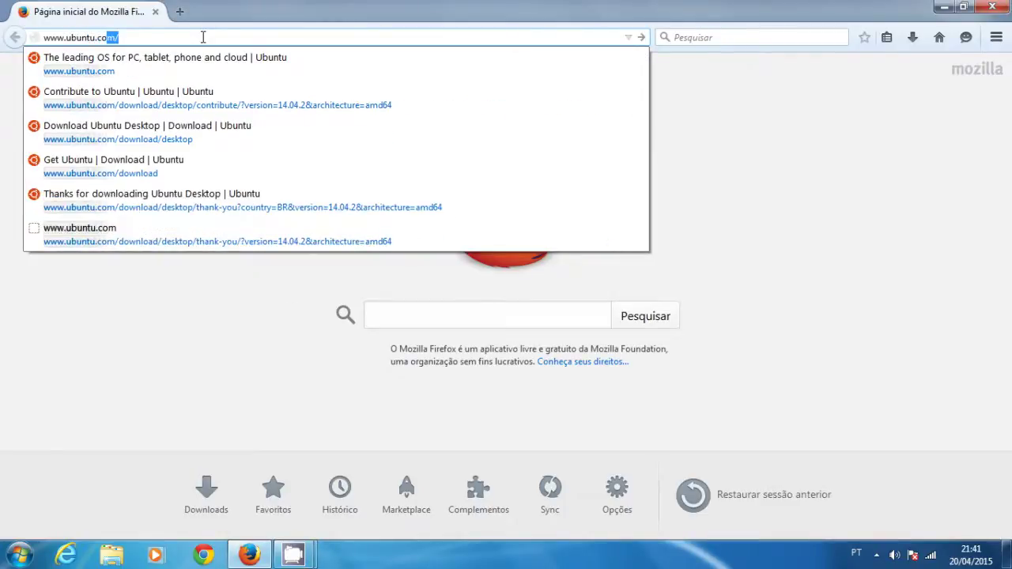
text(m)
key(Return)
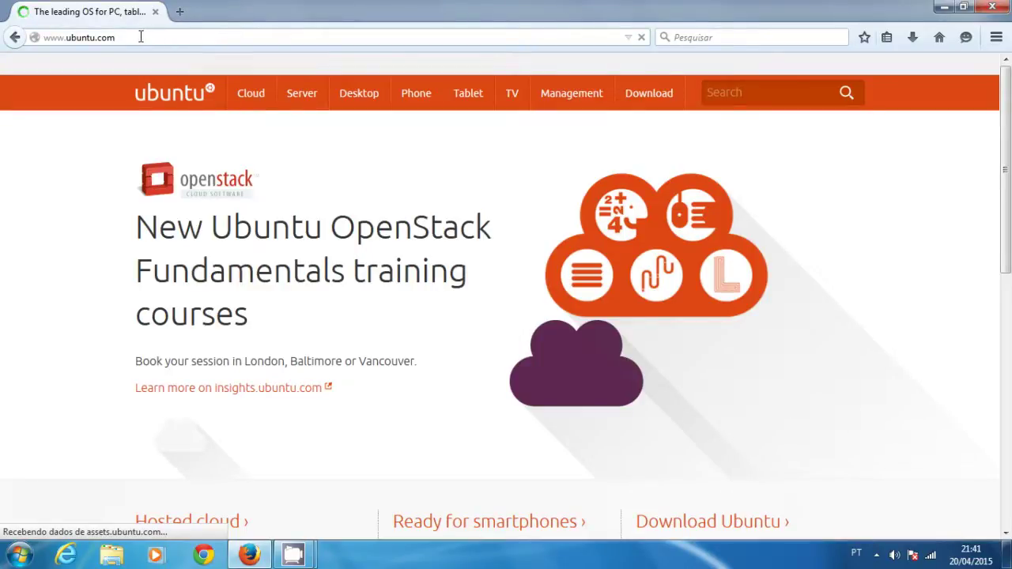
Open google.com in a new browser tab, keeping the Ubuntu site open
click(179, 12)
click(175, 35)
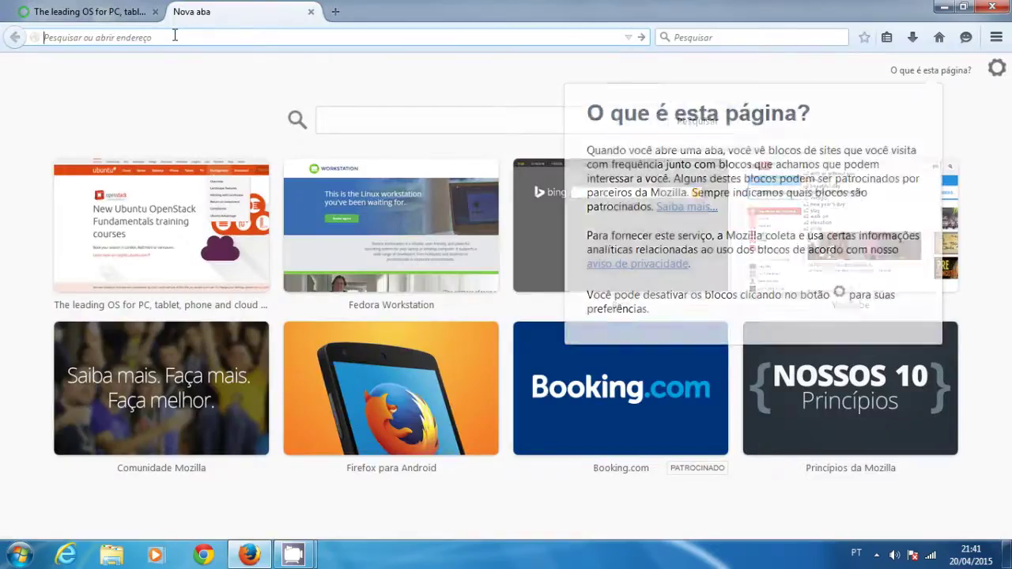
text(fedora)
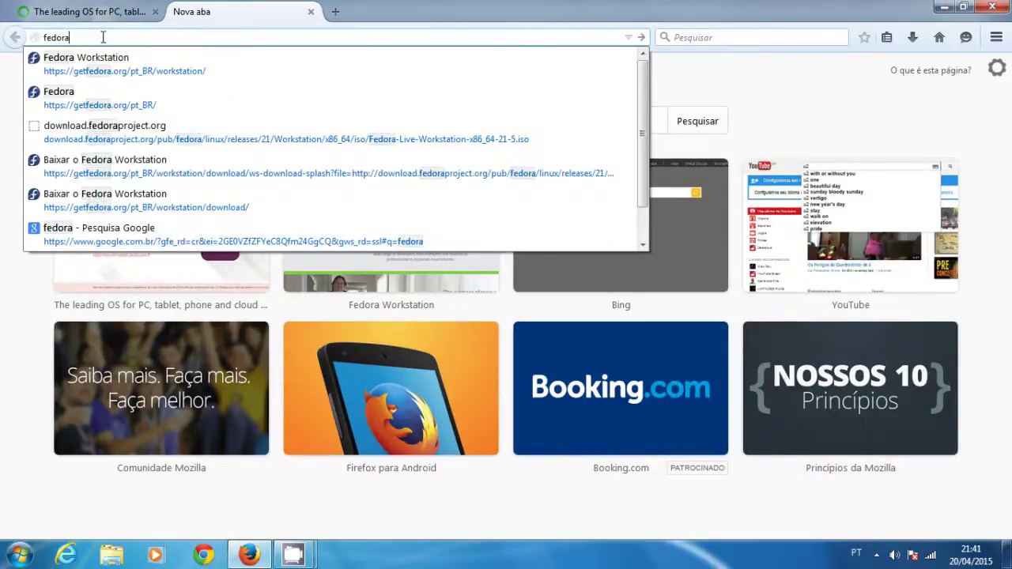
drag(103, 37, 2, 37)
text(google.com/)
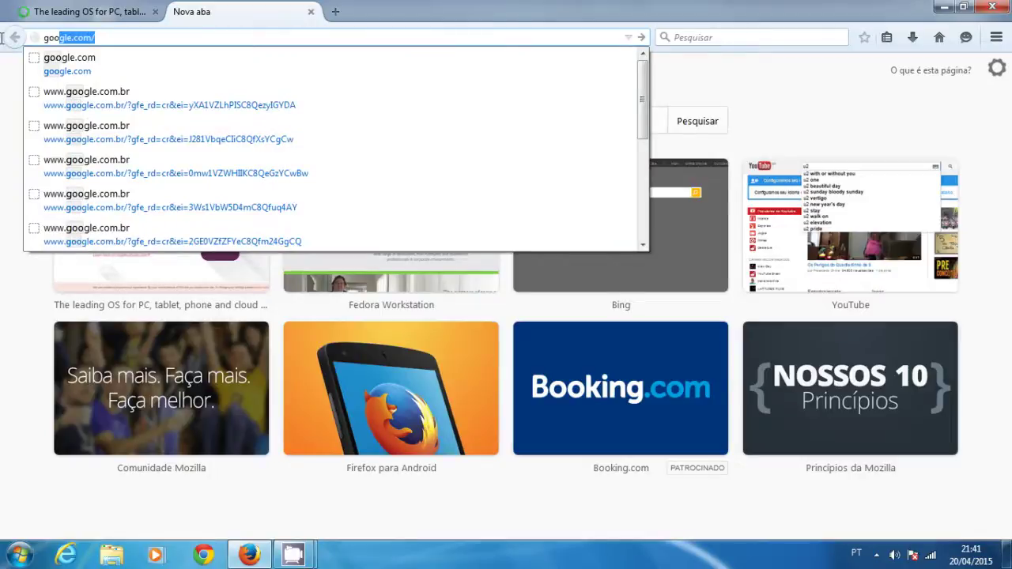
key(Return)
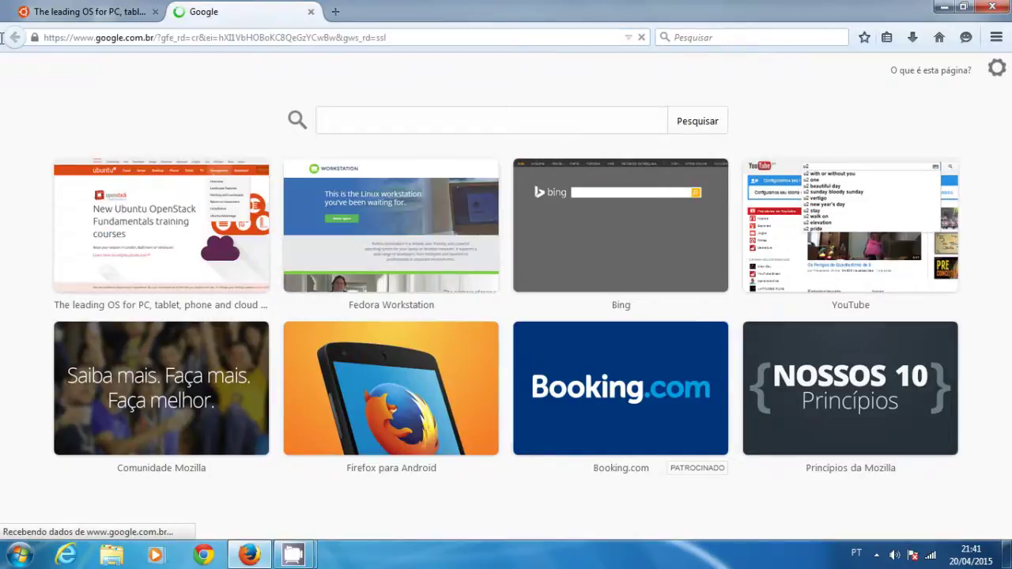
Search Google for "fedora" and open the official getfedora.org site from the results
text(fed)
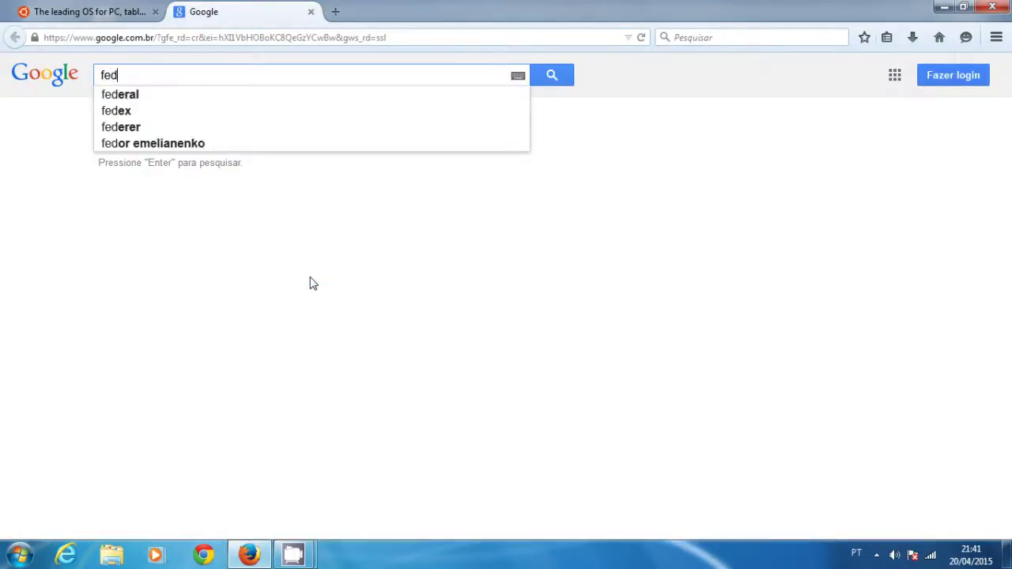
text(ora)
key(Return)
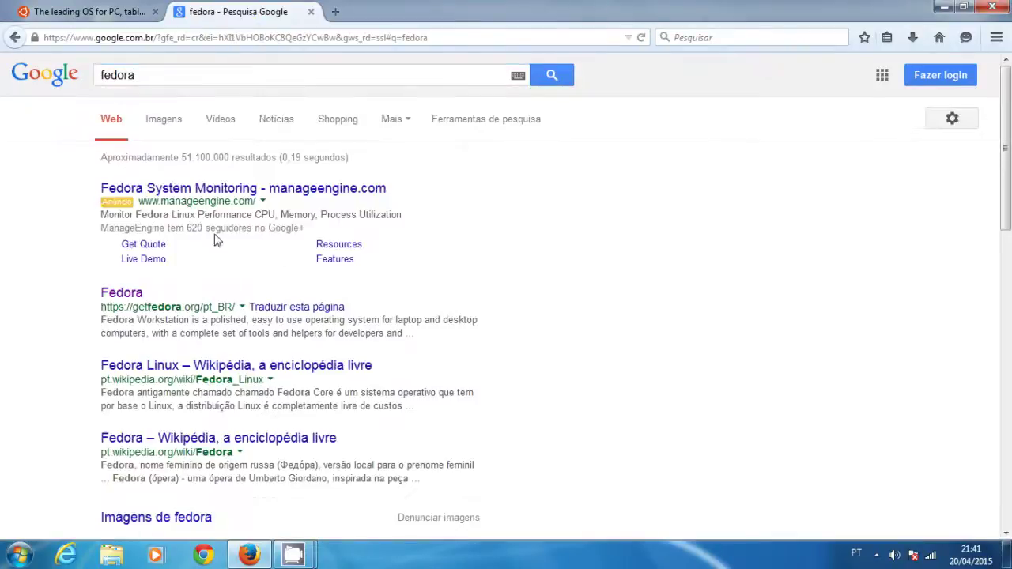
click(131, 294)
Return to the Ubuntu site and open its Desktop download page
click(105, 13)
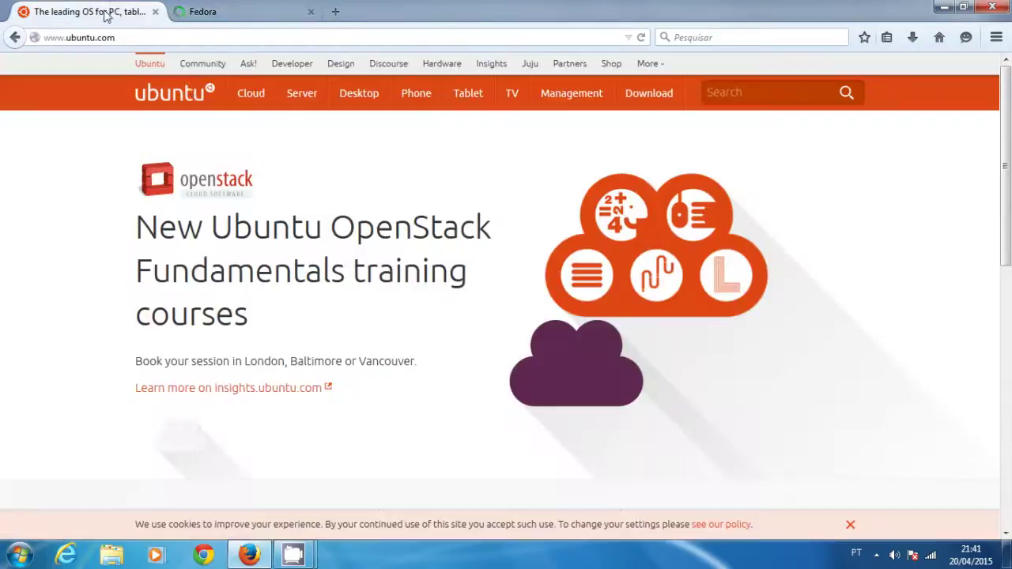
mouse_move(652, 93)
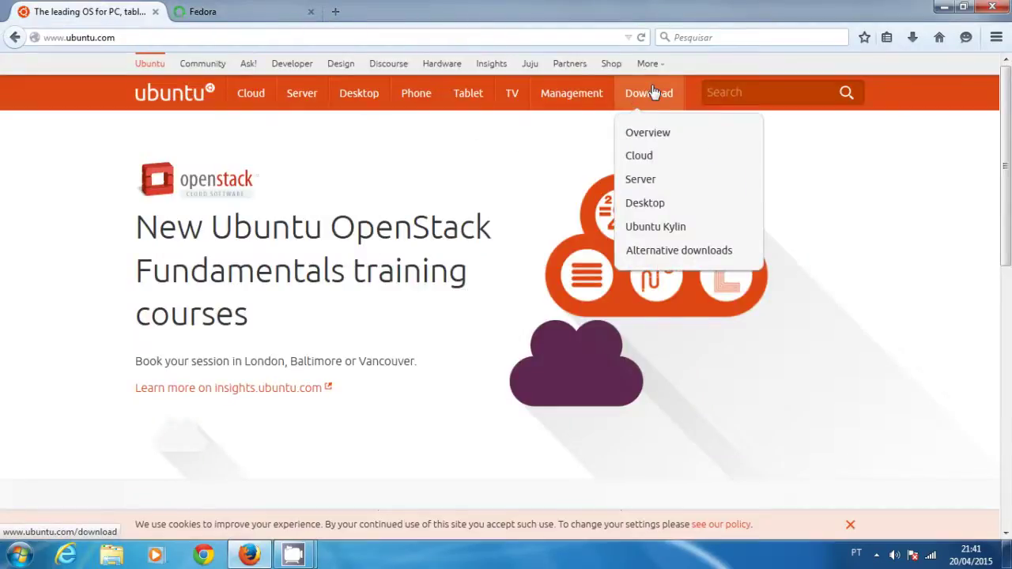
click(649, 204)
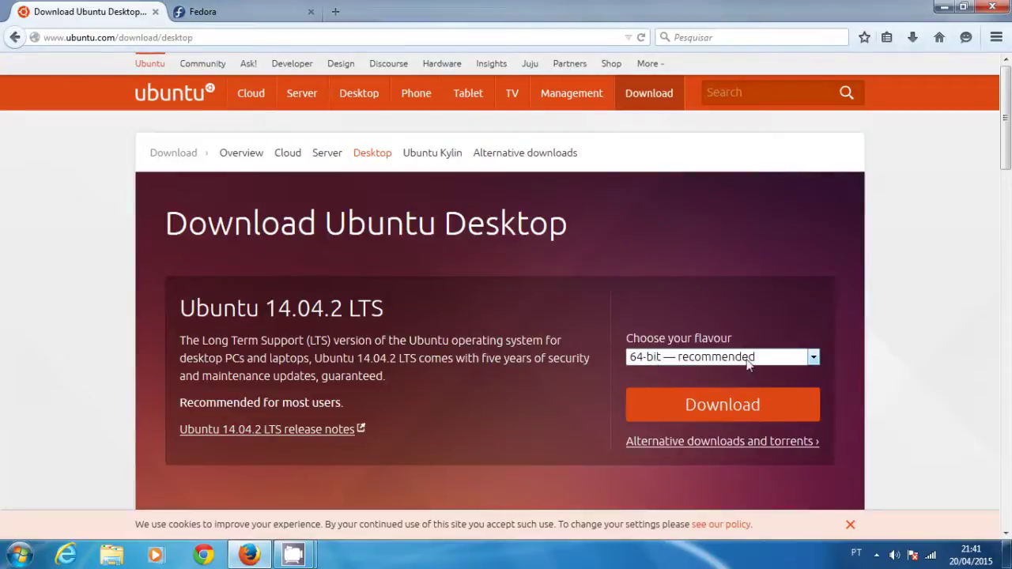
Choose the 32-bit flavour, for machines with less than 2GB RAM, for the Ubuntu 14.04.2 LTS download
click(813, 359)
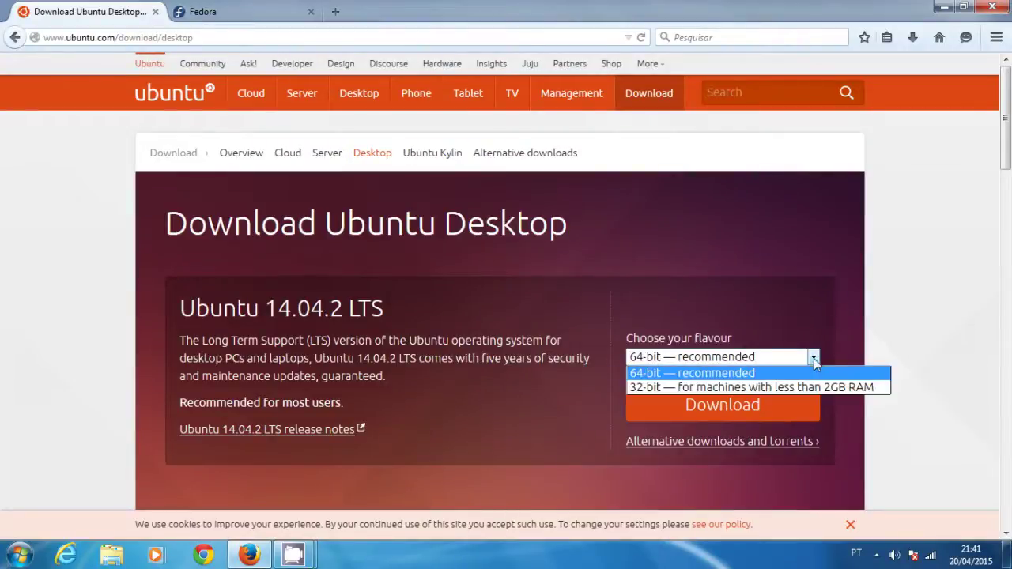
click(705, 385)
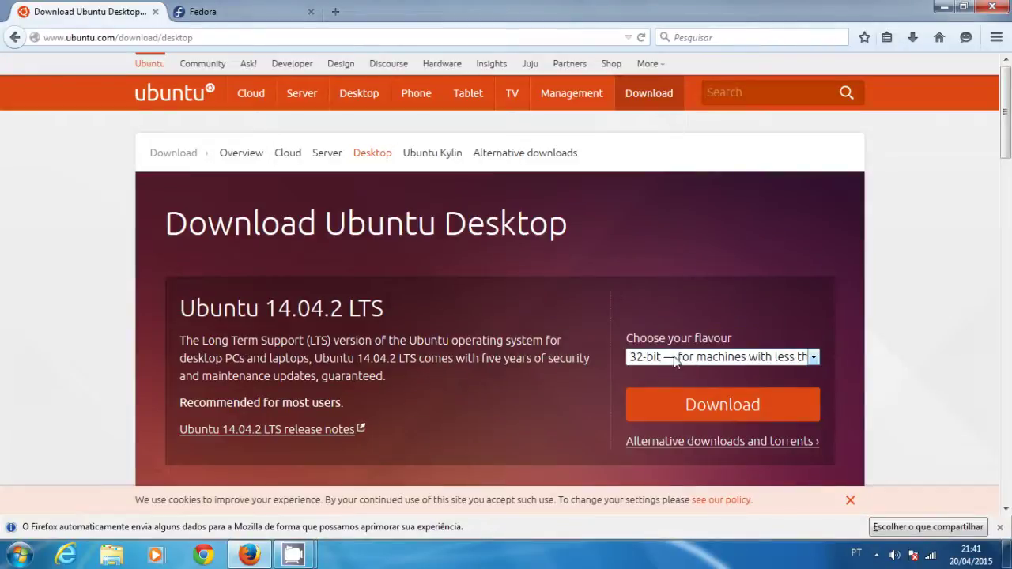
click(721, 404)
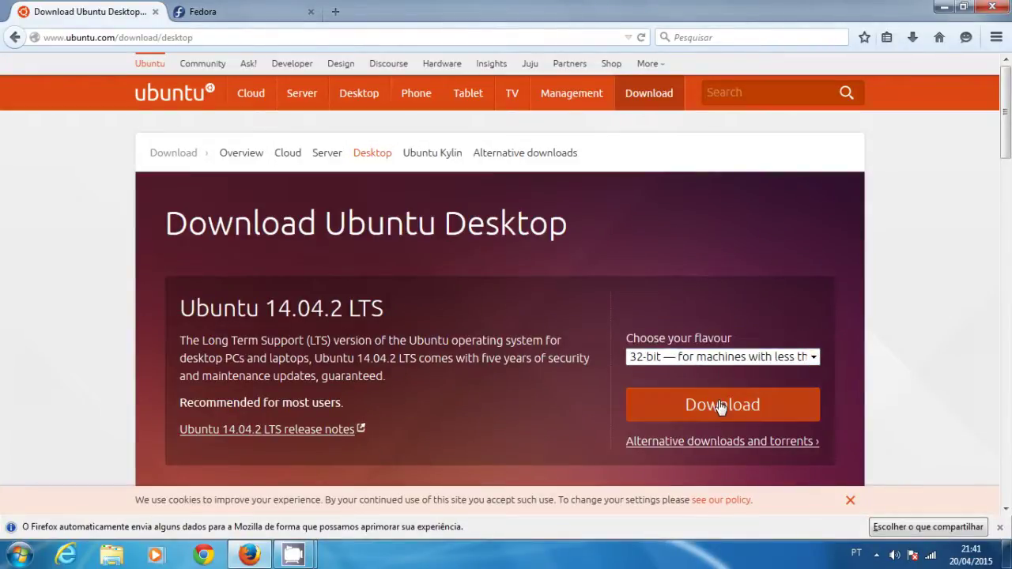
Choose the recommended 64-bit flavour of Ubuntu 14.04.2 LTS and proceed with its download
click(813, 359)
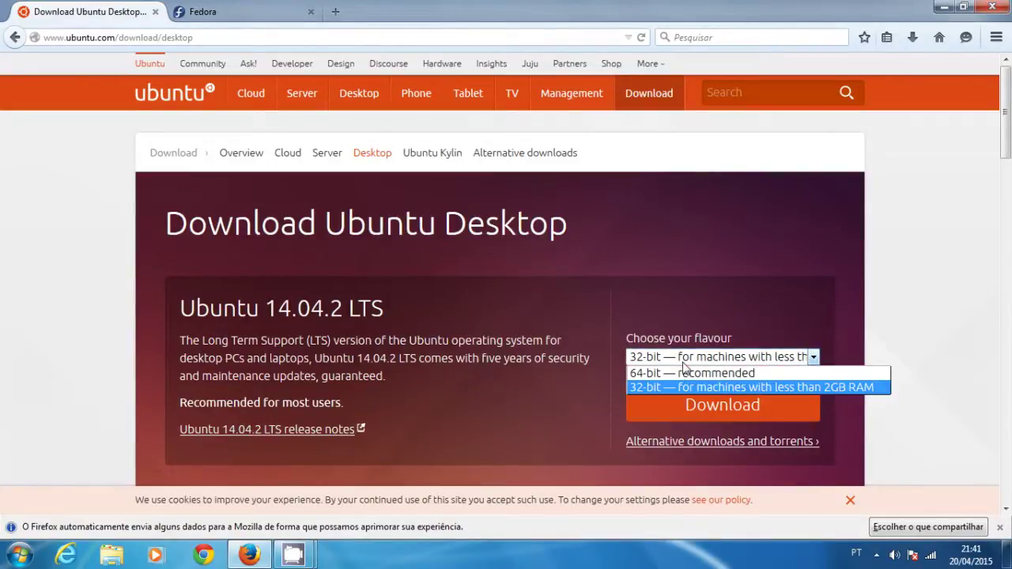
click(678, 368)
click(731, 407)
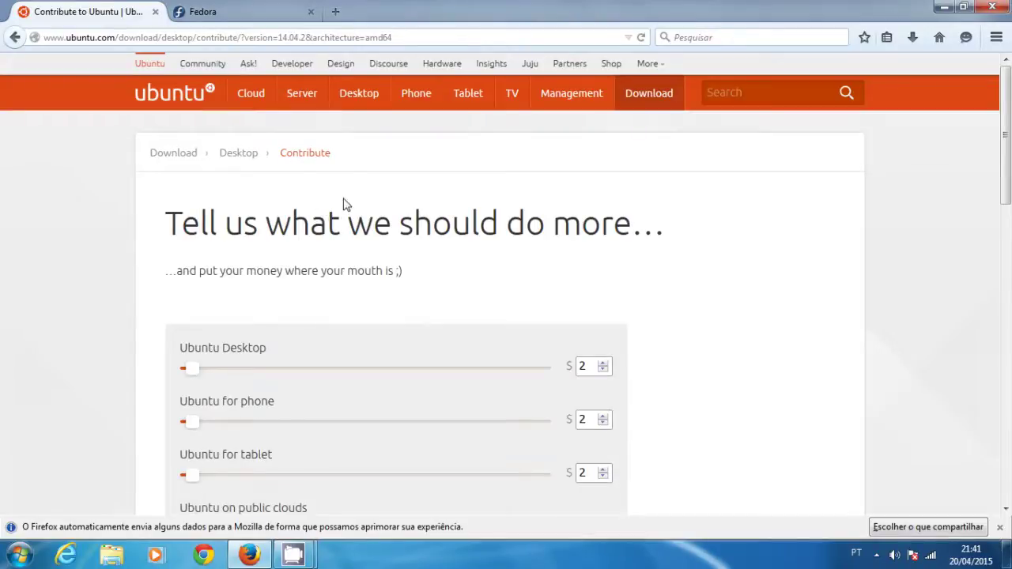
Set all eight contribution amounts, from Ubuntu Desktop down to Tip to Canonical, to $0
scroll(696, 299, down, 5)
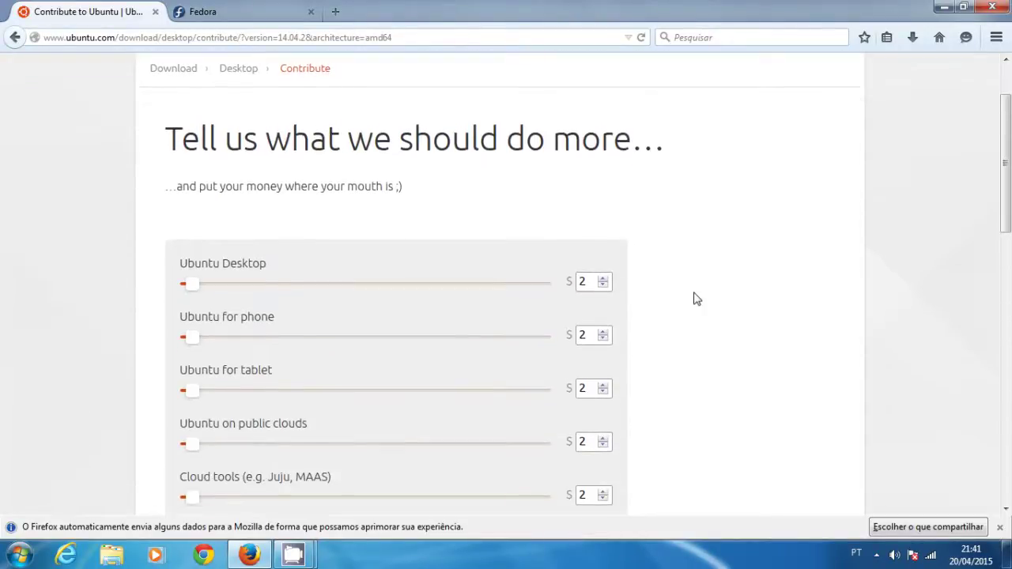
scroll(696, 299, down, 3)
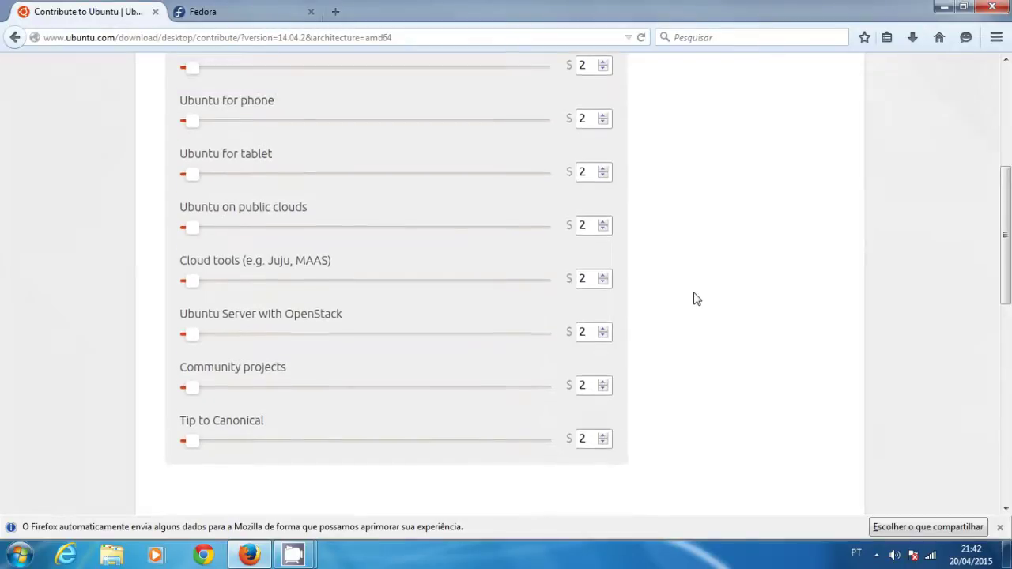
scroll(695, 299, down, 6)
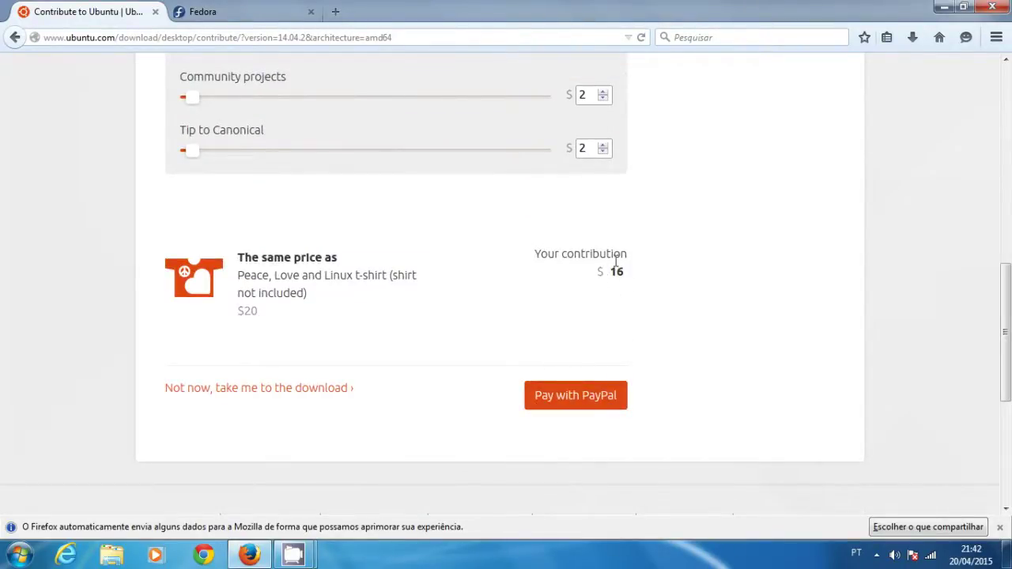
scroll(662, 276, up, 4)
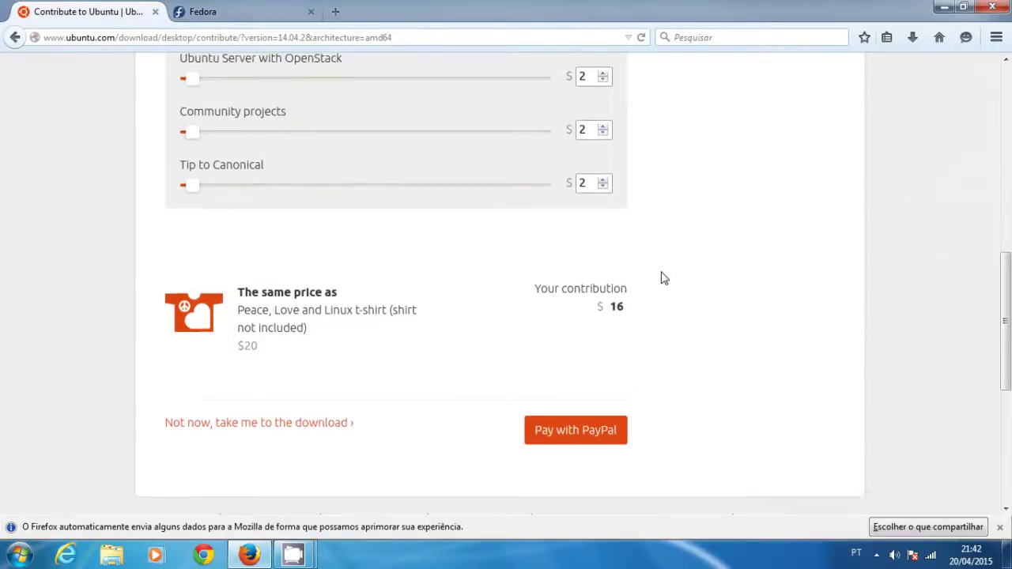
scroll(663, 277, up, 8)
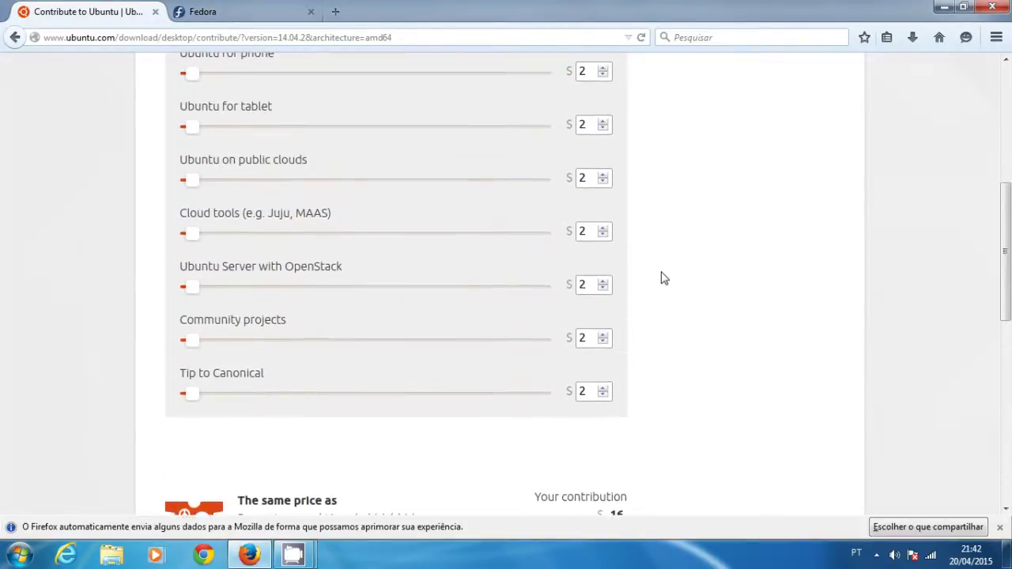
drag(187, 289, 140, 350)
drag(192, 393, 160, 426)
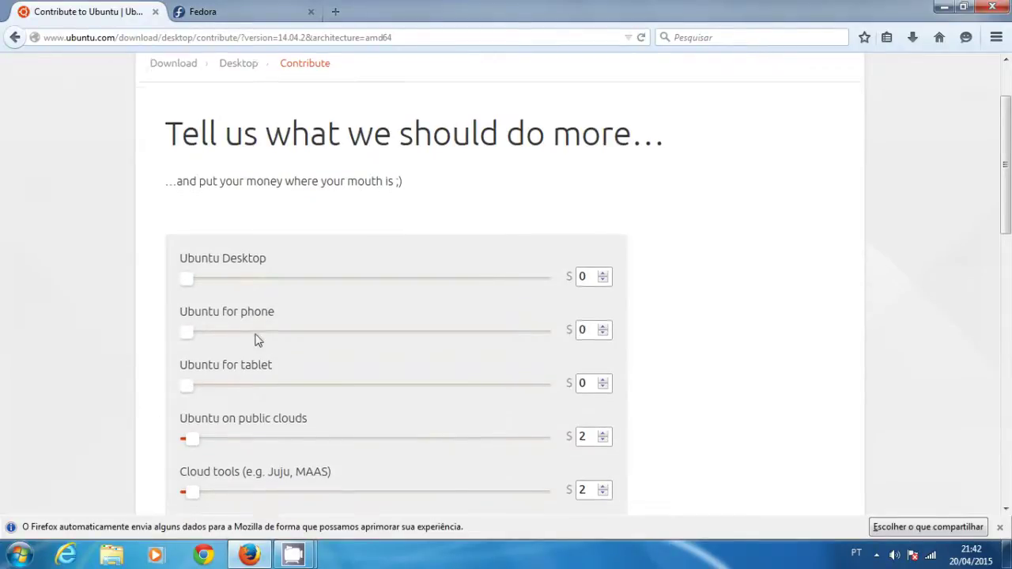
scroll(255, 339, down, 4)
drag(187, 273, 169, 282)
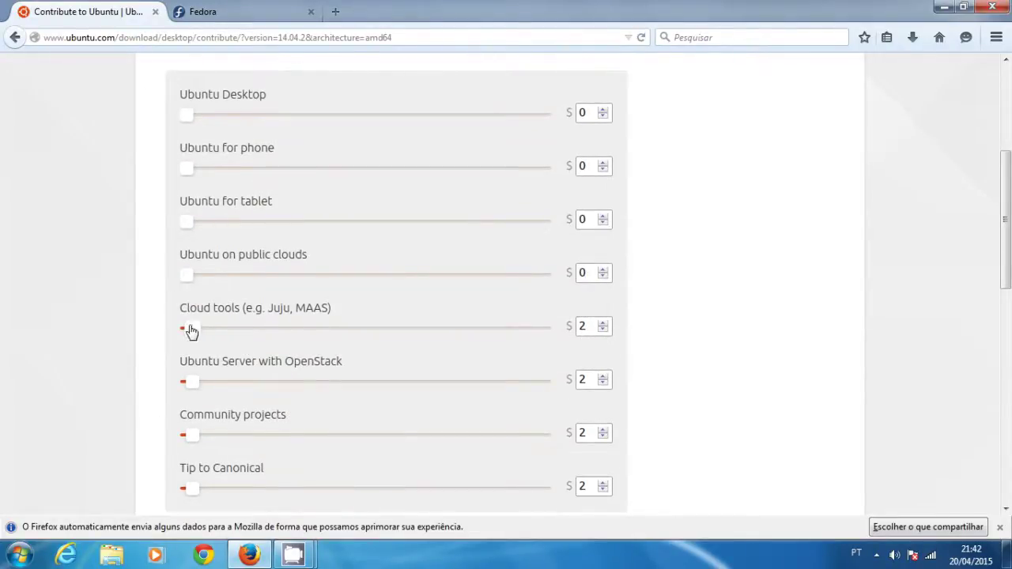
drag(189, 332, 163, 350)
drag(190, 386, 158, 401)
drag(190, 440, 162, 443)
drag(187, 486, 133, 508)
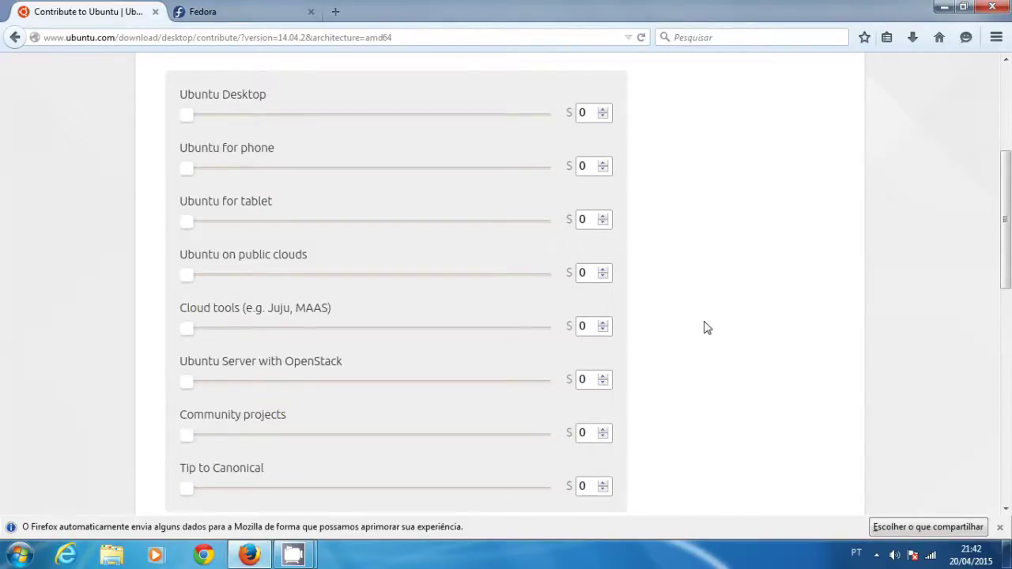
Raise every contribution amount, from Tip to Canonical up to Ubuntu Desktop, to the maximum of $125
scroll(707, 327, down, 4)
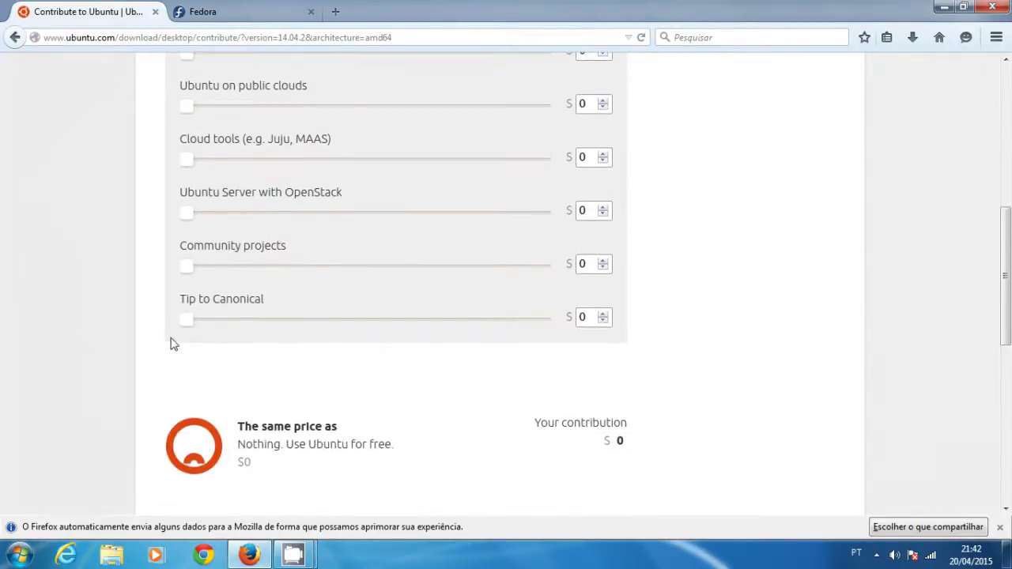
drag(186, 319, 545, 320)
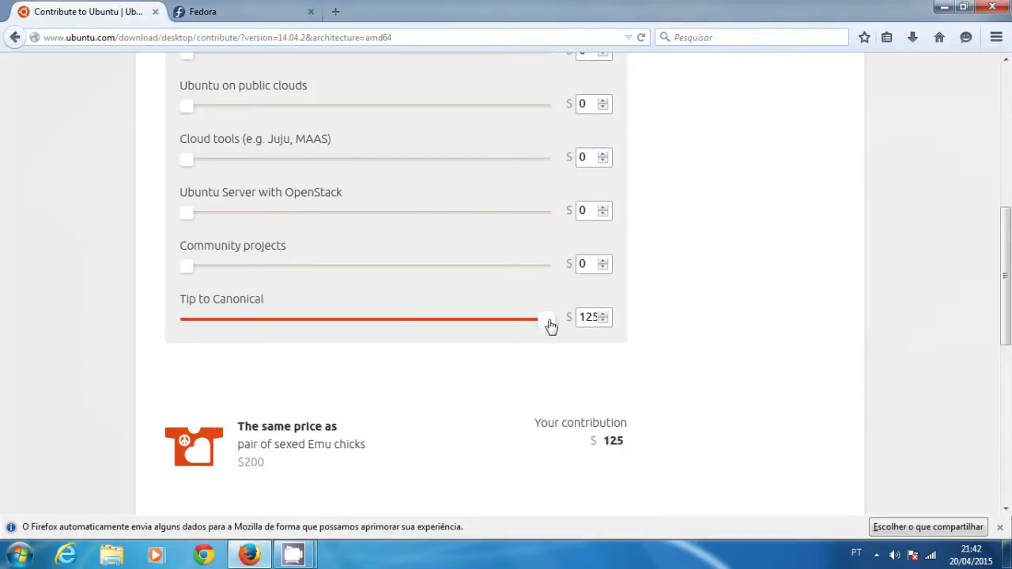
click(552, 267)
click(549, 212)
scroll(537, 253, up, 6)
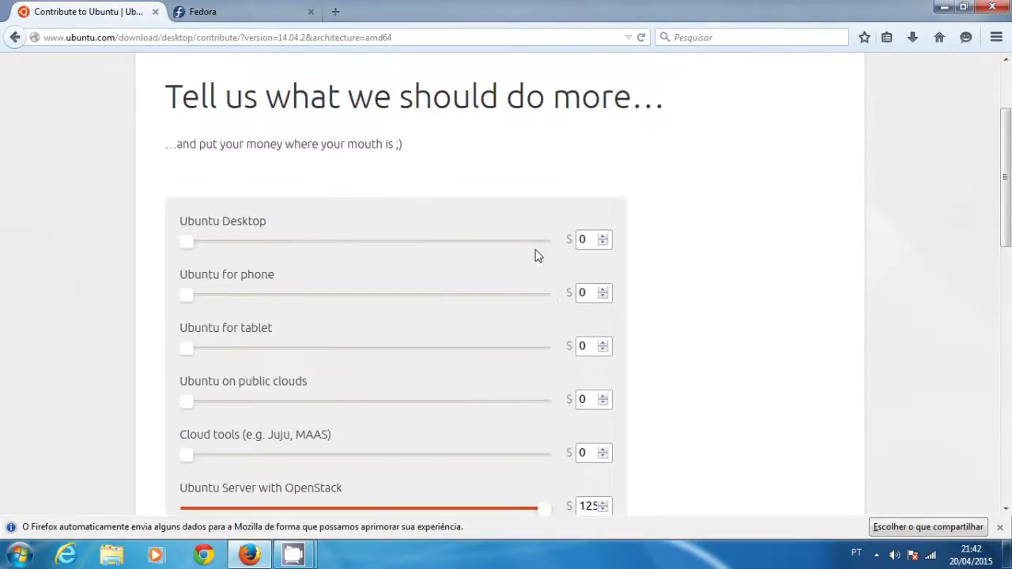
click(550, 455)
click(548, 403)
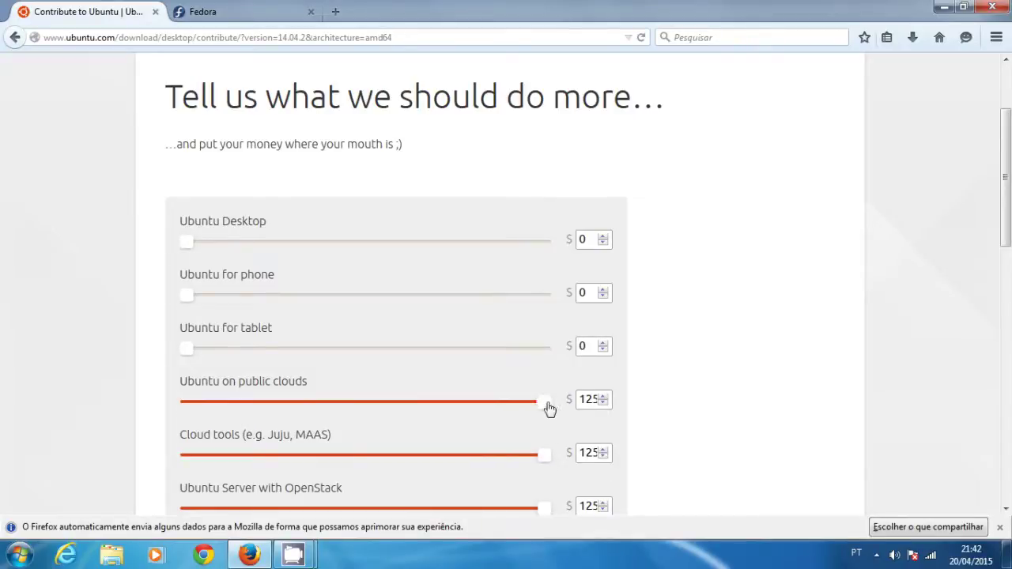
click(550, 348)
click(548, 296)
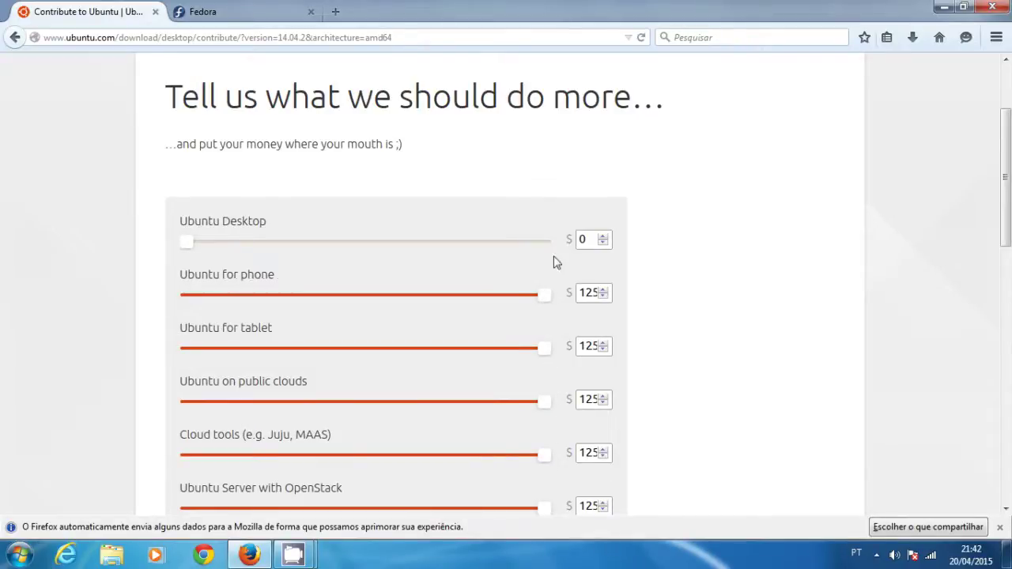
click(547, 242)
Open the Fedora Workstation download page on the Fedora site and check the version and architecture offered
click(231, 12)
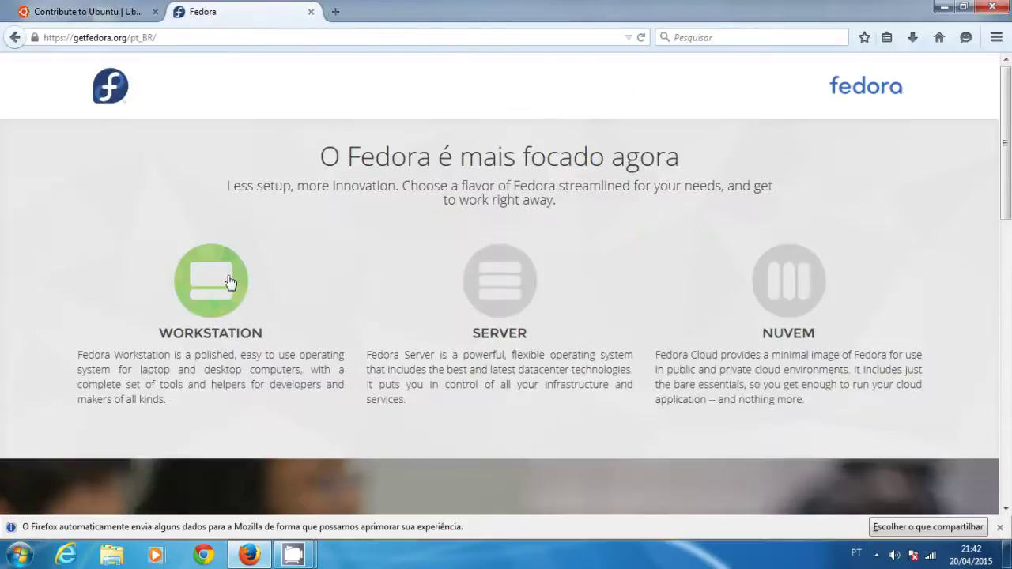
click(209, 287)
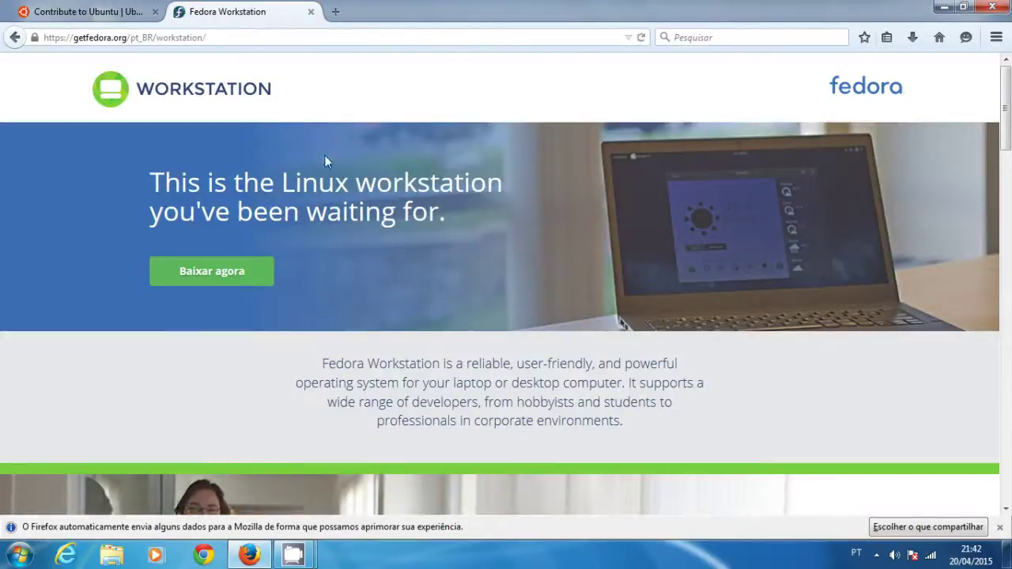
click(222, 271)
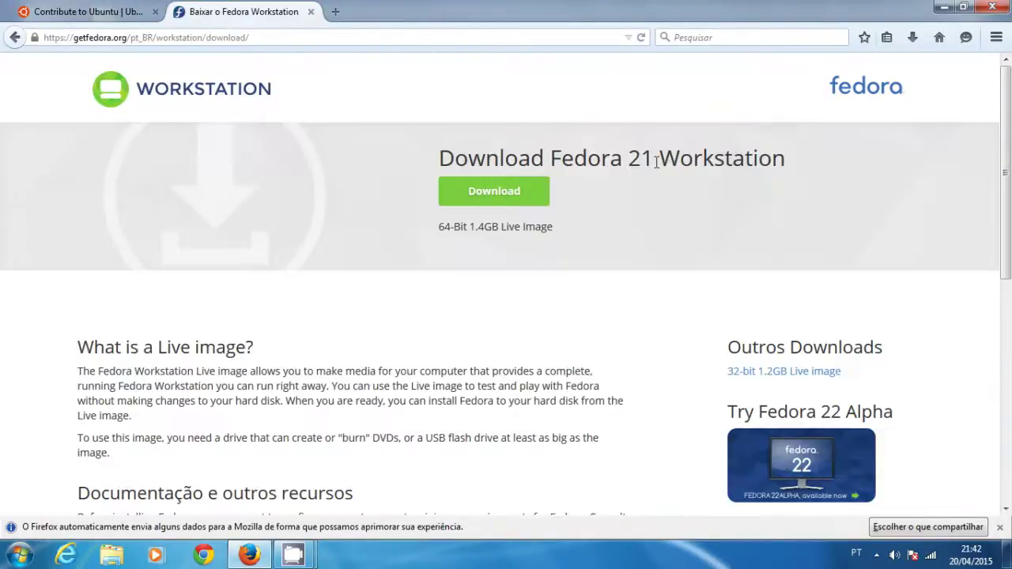
drag(652, 147, 638, 168)
click(632, 153)
drag(470, 227, 500, 227)
click(387, 134)
Return to the Ubuntu contribution page and set the Ubuntu Desktop and Ubuntu for phone amounts to $0
click(101, 19)
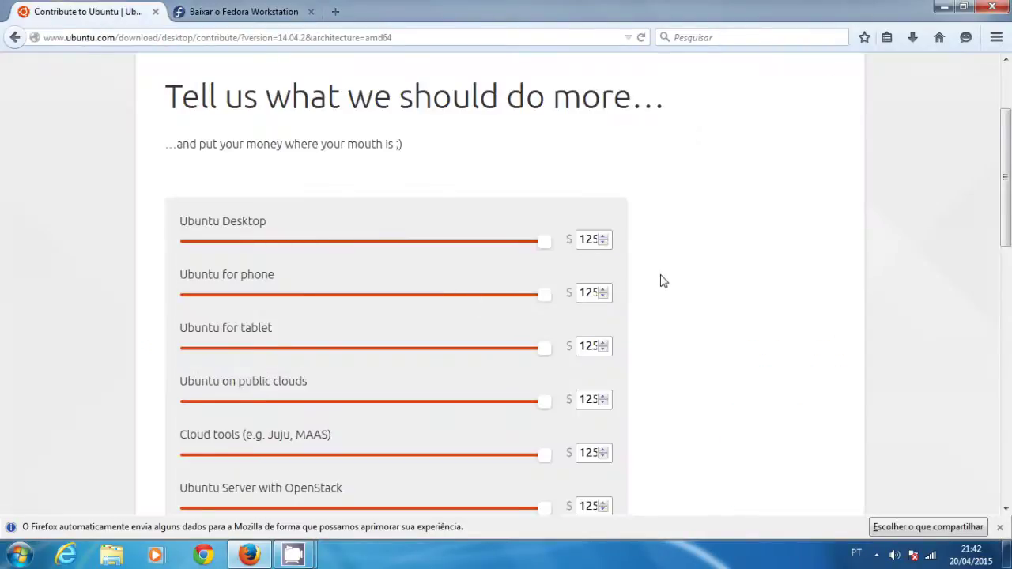
scroll(664, 285, down, 10)
drag(1007, 343, 1007, 126)
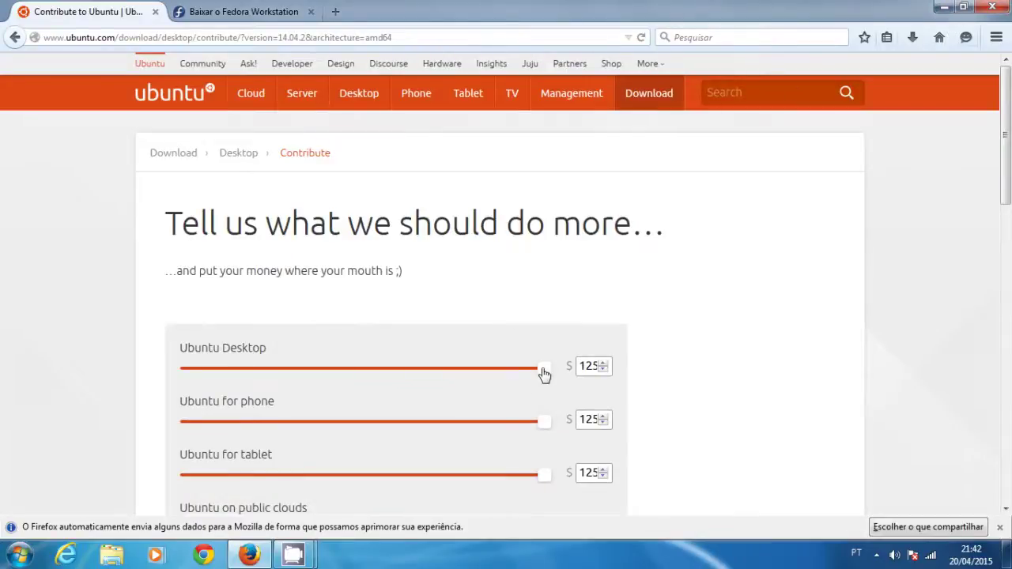
drag(544, 374, 180, 370)
drag(220, 425, 185, 429)
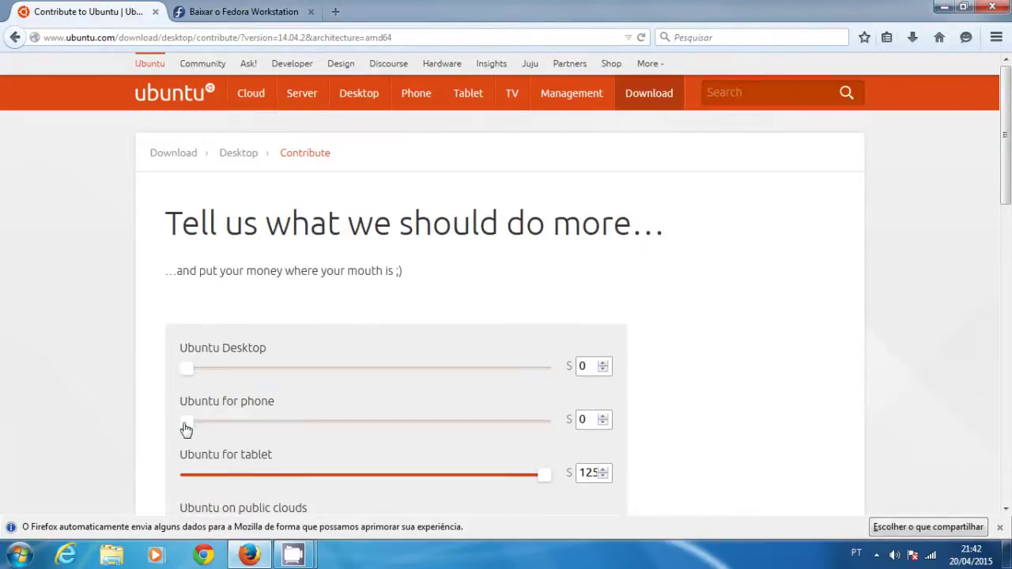
In Windows Explorer, look through Downloads, Imagens, Documentos and Disco Local (F:) for the ubuntu-15.04-beta2-desktop-amd64 ISO file
click(112, 555)
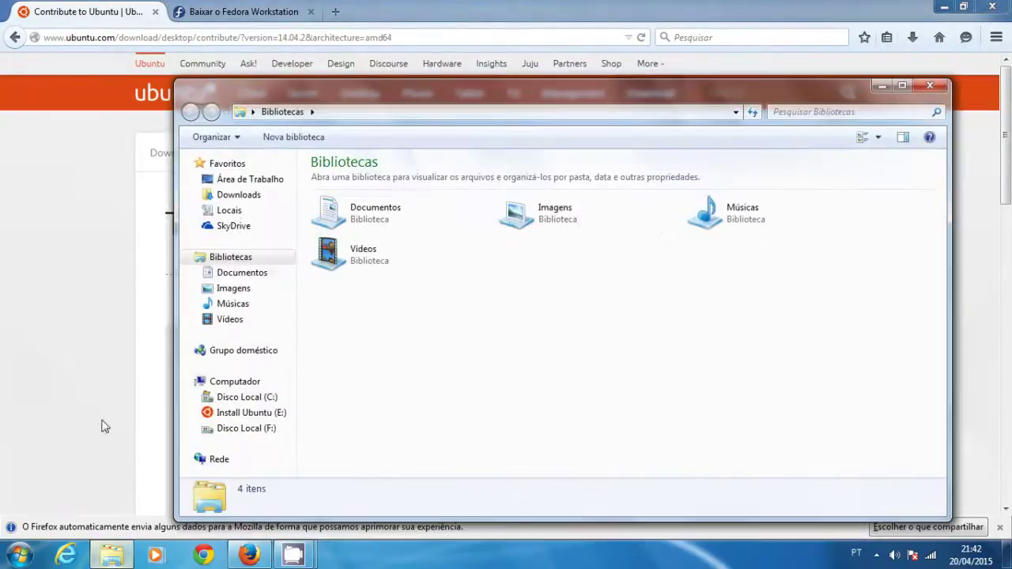
click(241, 195)
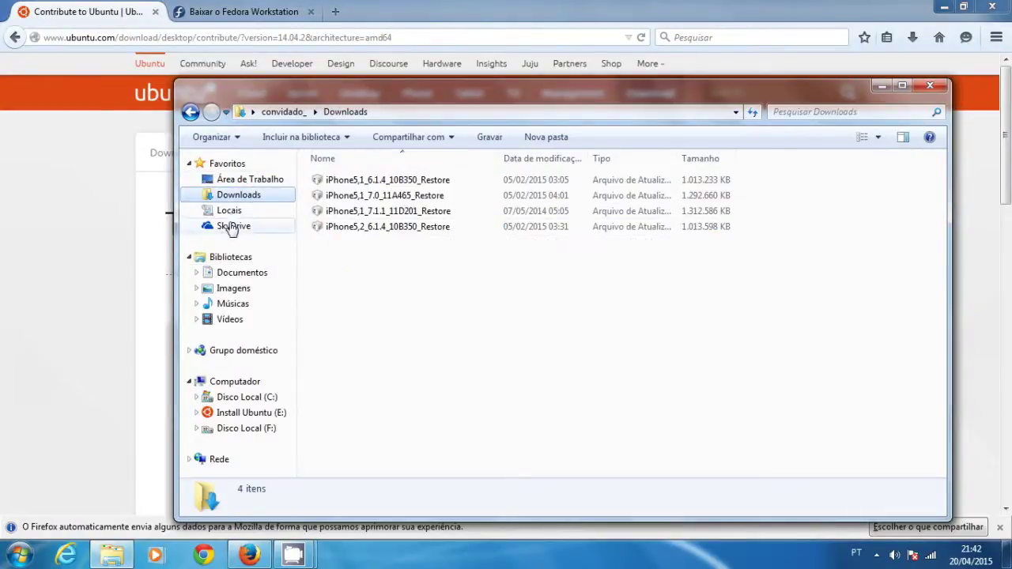
click(244, 289)
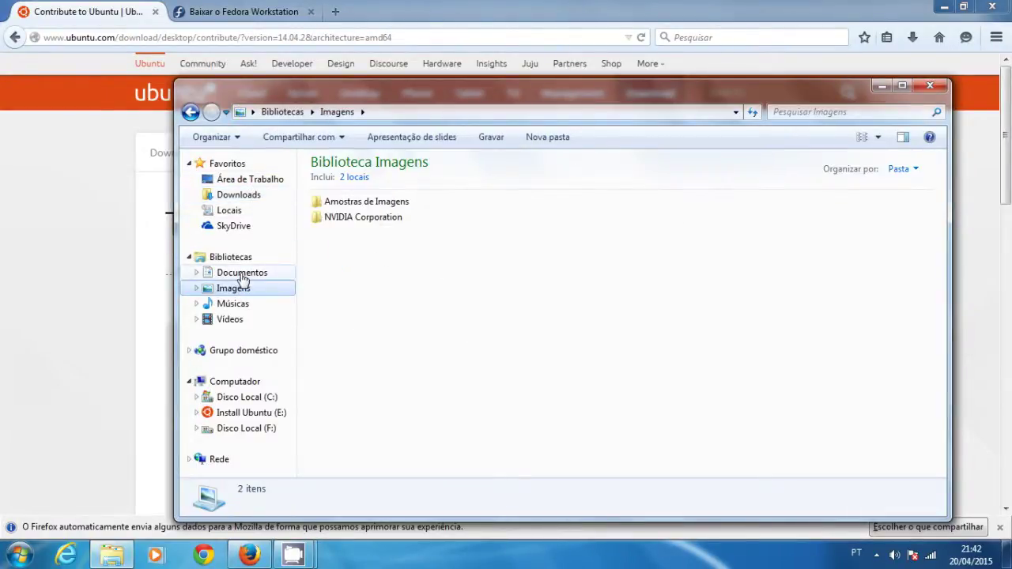
click(240, 273)
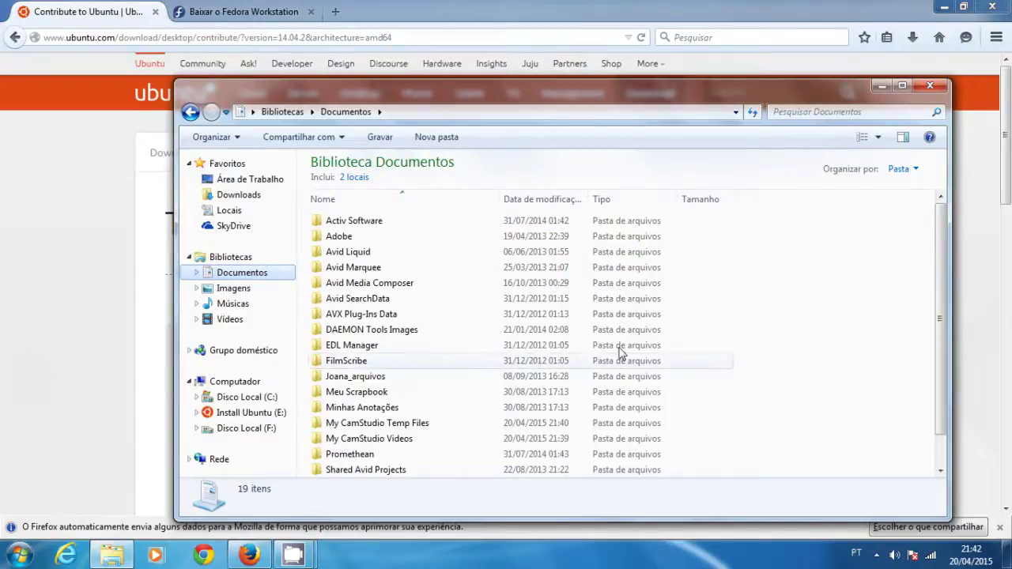
scroll(942, 272, down, 2)
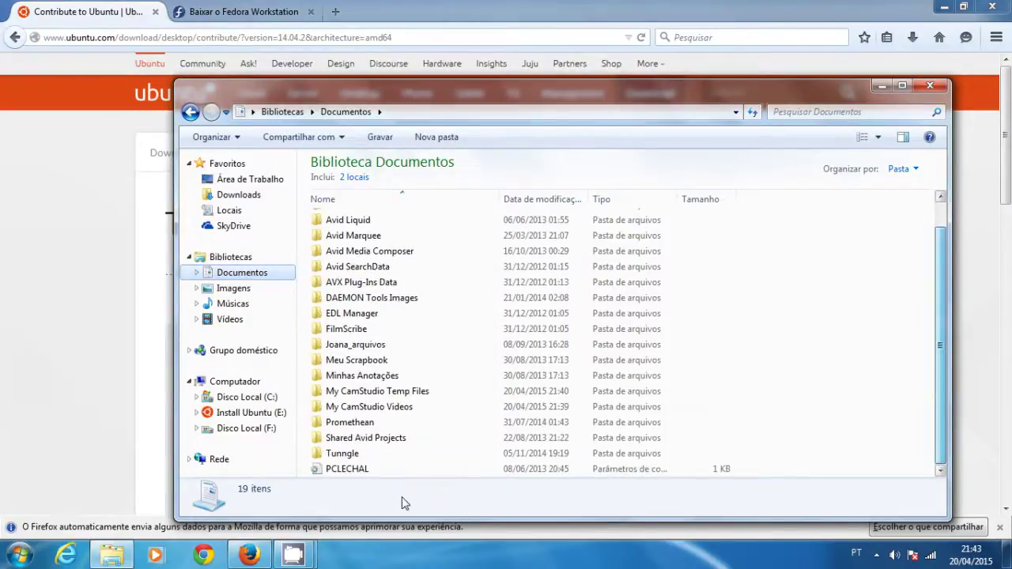
click(244, 428)
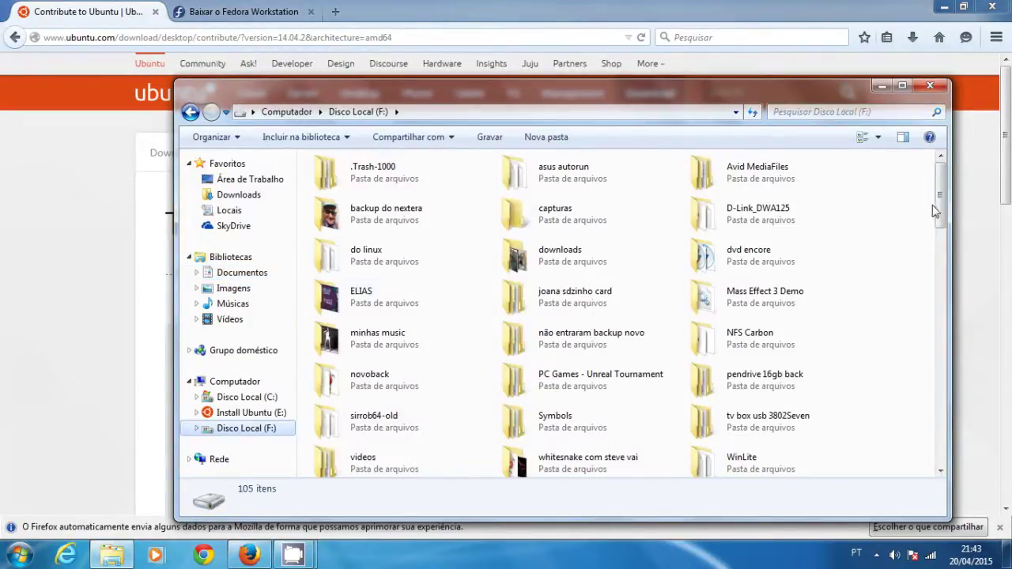
drag(941, 198, 943, 399)
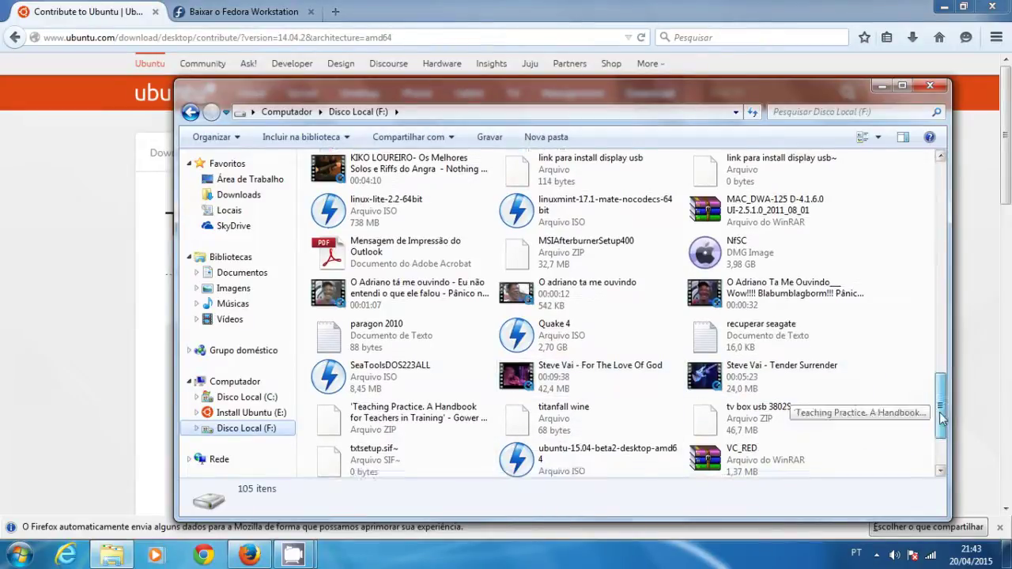
scroll(886, 407, down, 3)
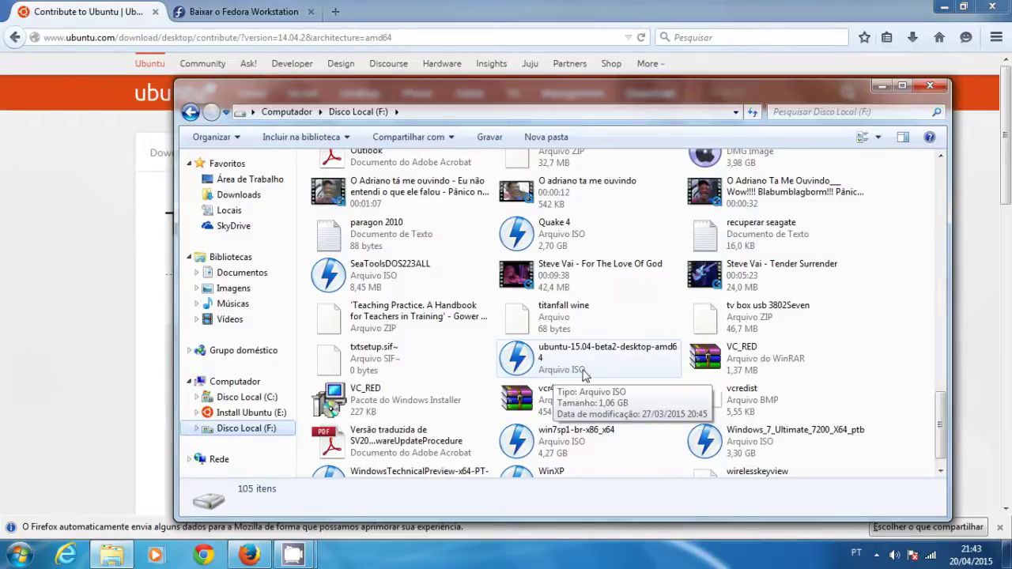
Return to Firefox, open google.com in a new tab and search for "rufus"
click(685, 8)
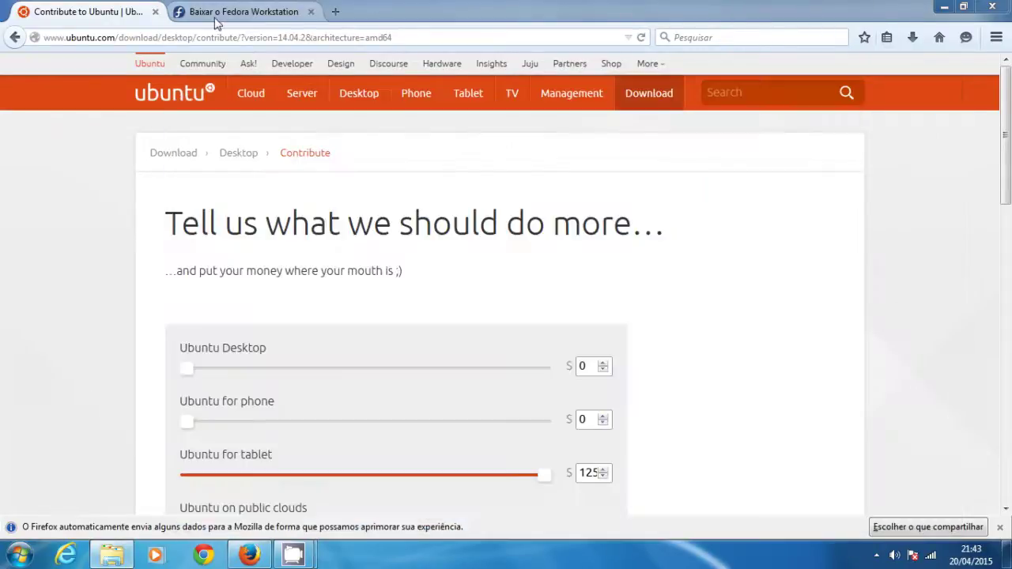
click(335, 11)
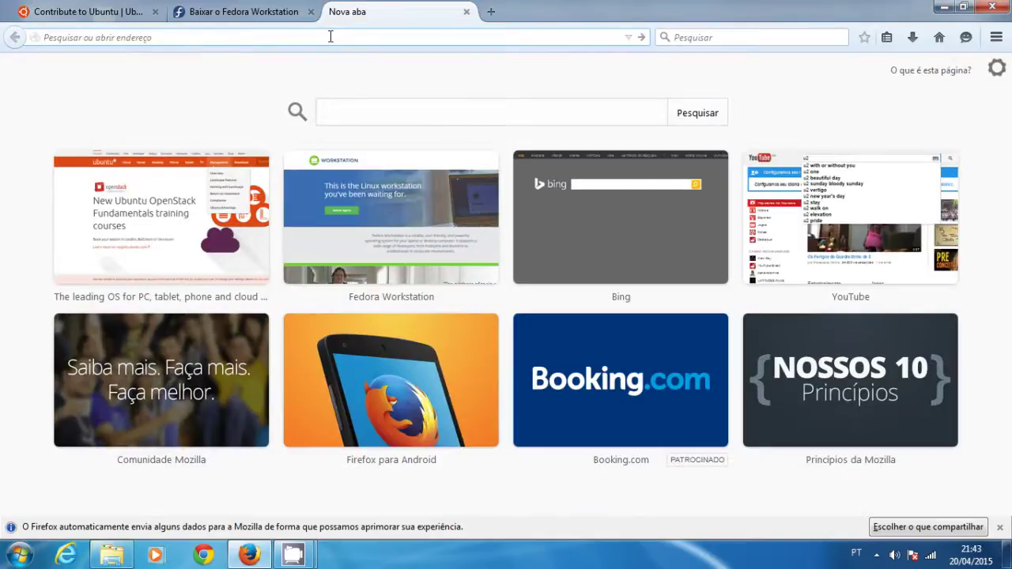
text(google.com/)
key(Return)
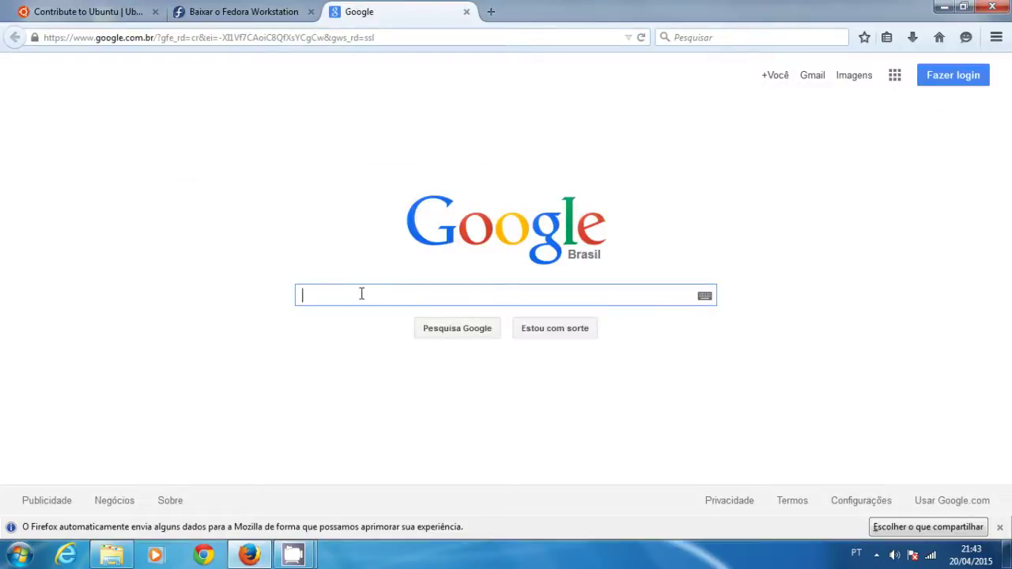
text(rufus)
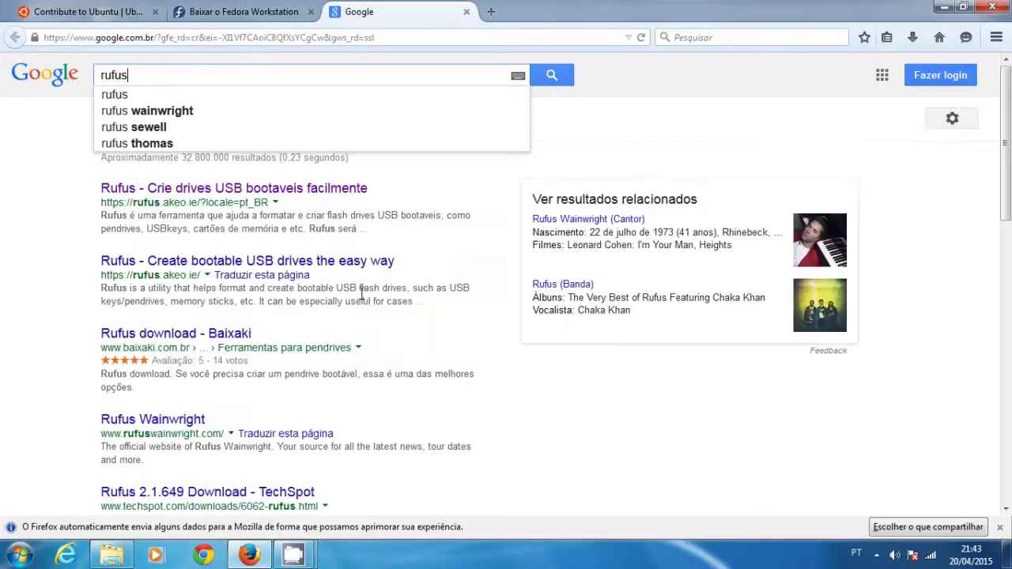
key(Return)
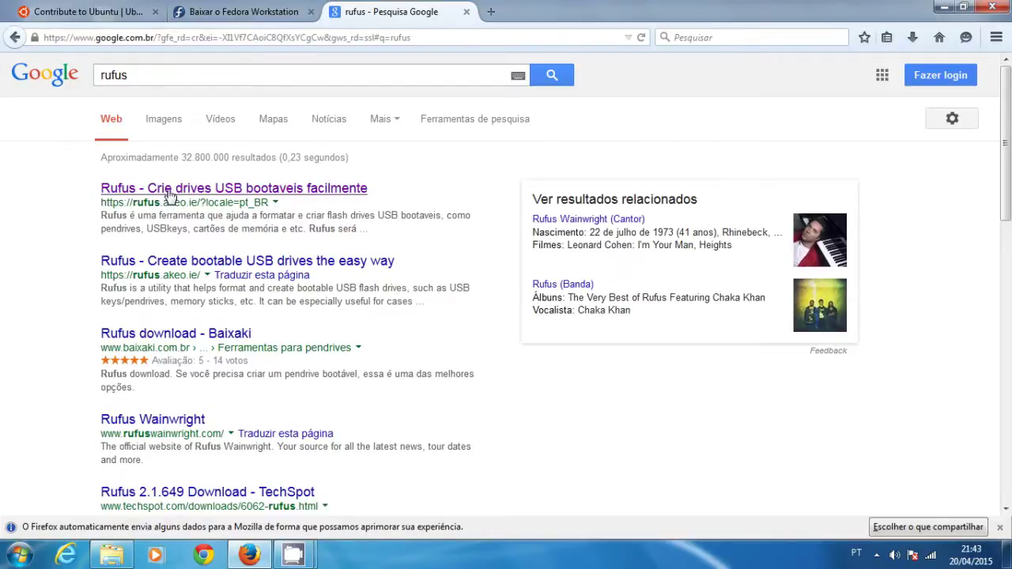
Open the Portuguese version of the official Rufus site and go from its Download section to the list of all versions
click(338, 198)
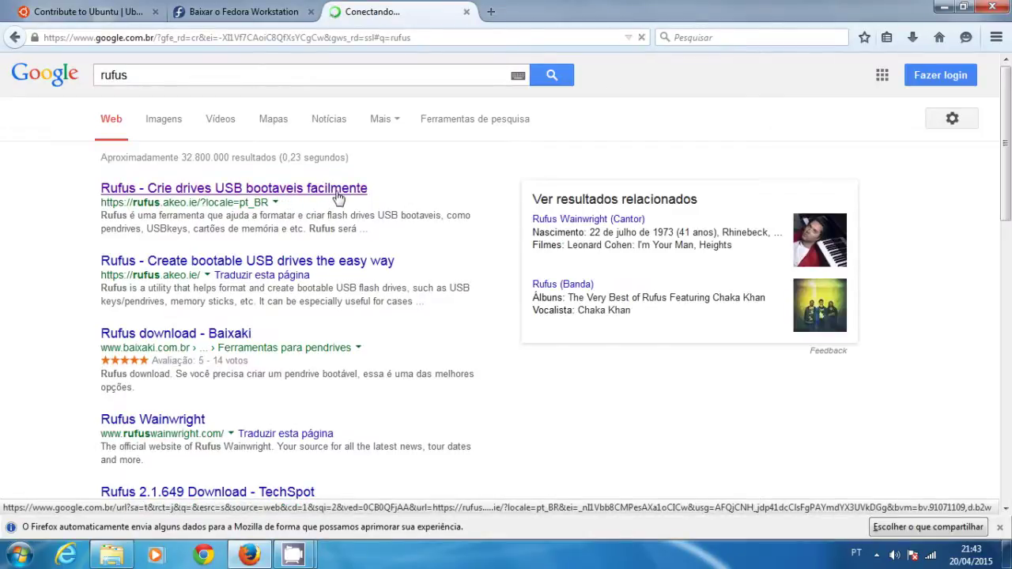
scroll(615, 226, down, 1)
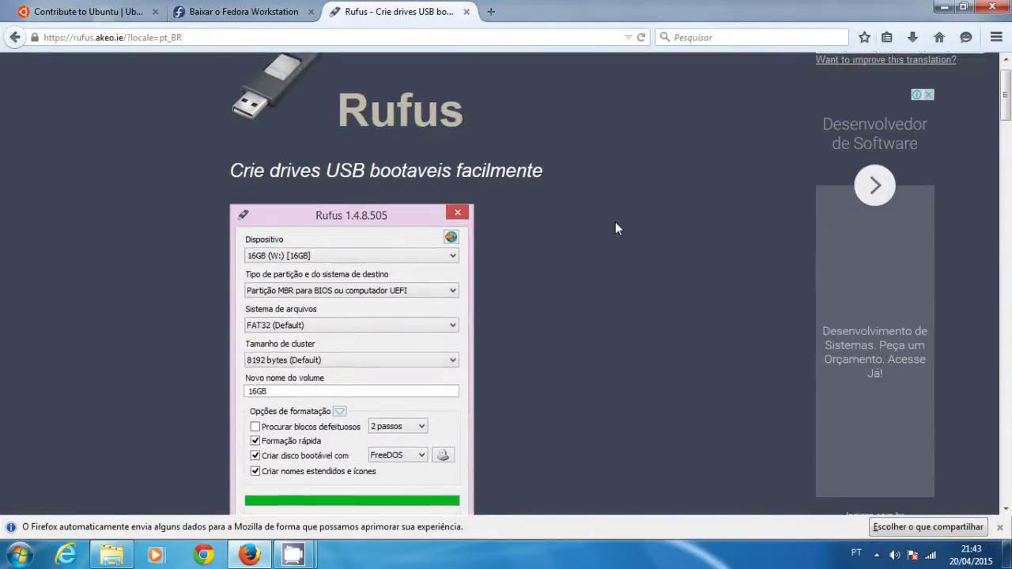
scroll(615, 229, down, 2)
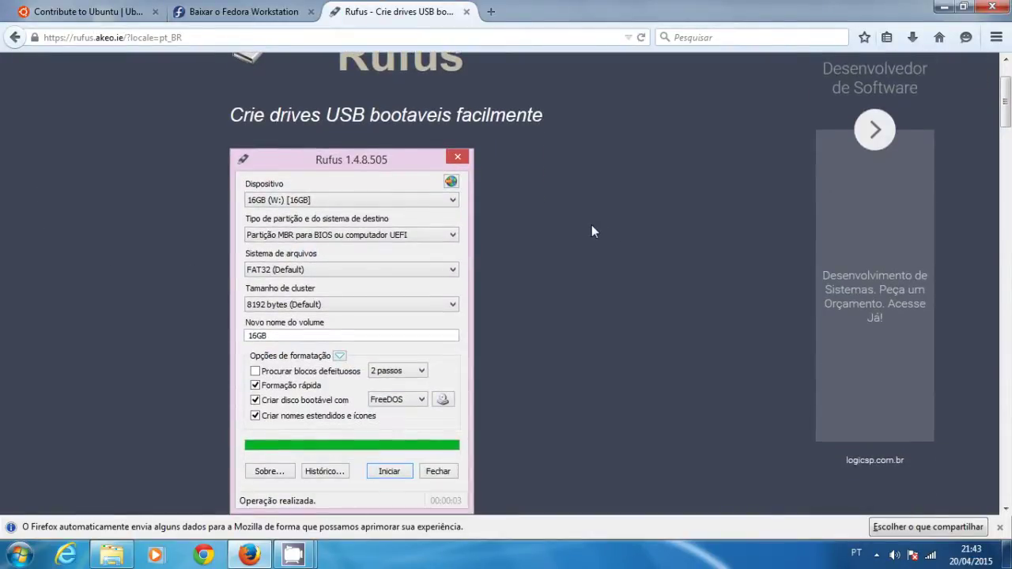
scroll(593, 230, down, 6)
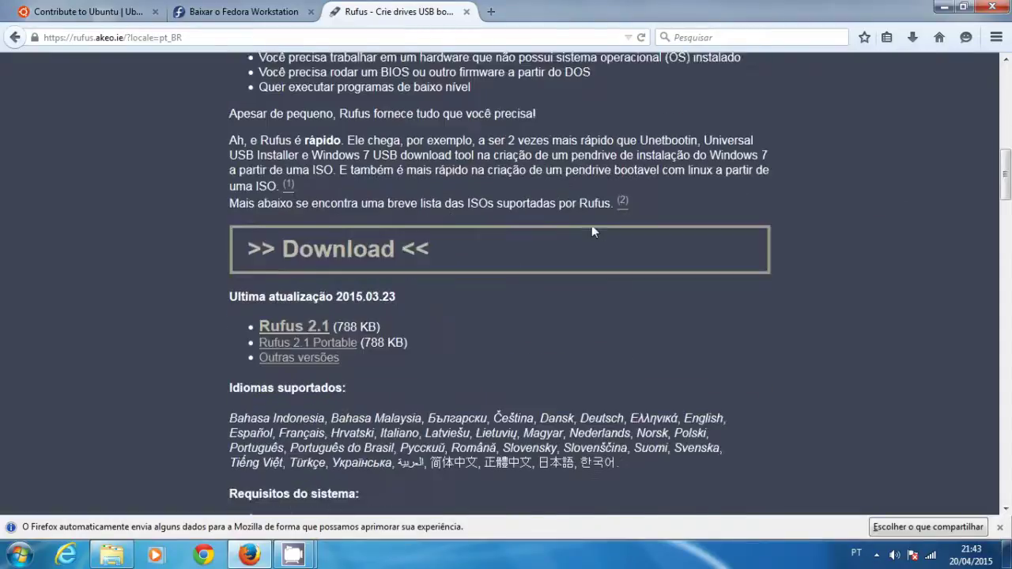
scroll(592, 230, down, 1)
drag(256, 237, 422, 237)
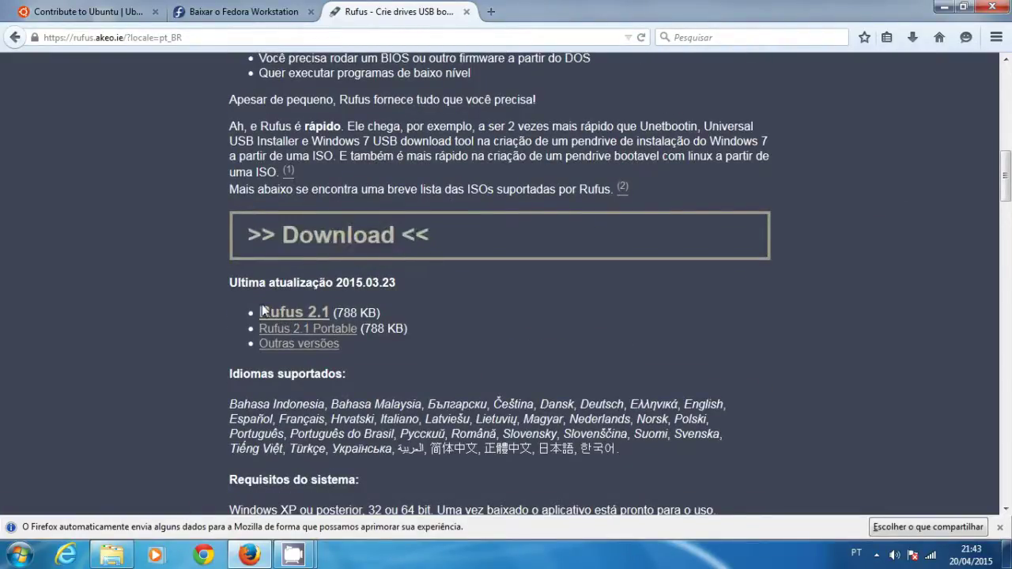
drag(260, 312, 368, 314)
click(369, 313)
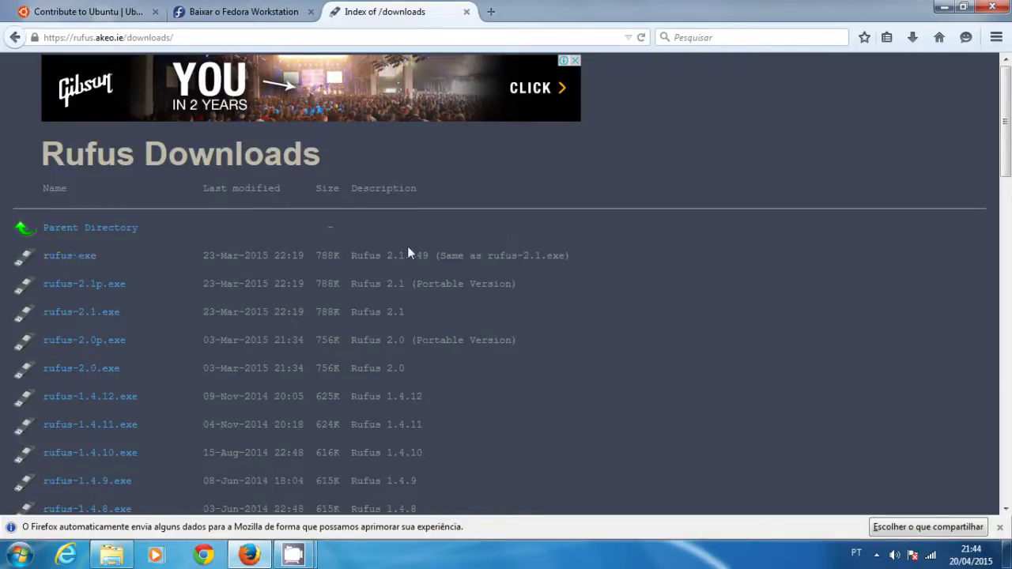
Compare the version descriptions in the Rufus downloads list, from rufus.exe and rufus-2.1.exe down to rufus-1.4.12.exe
drag(386, 255, 388, 368)
drag(422, 396, 388, 397)
click(460, 387)
drag(384, 255, 425, 255)
click(403, 312)
mouse_move(395, 312)
mouse_down()
mouse_move(352, 312)
mouse_move(403, 312)
mouse_up()
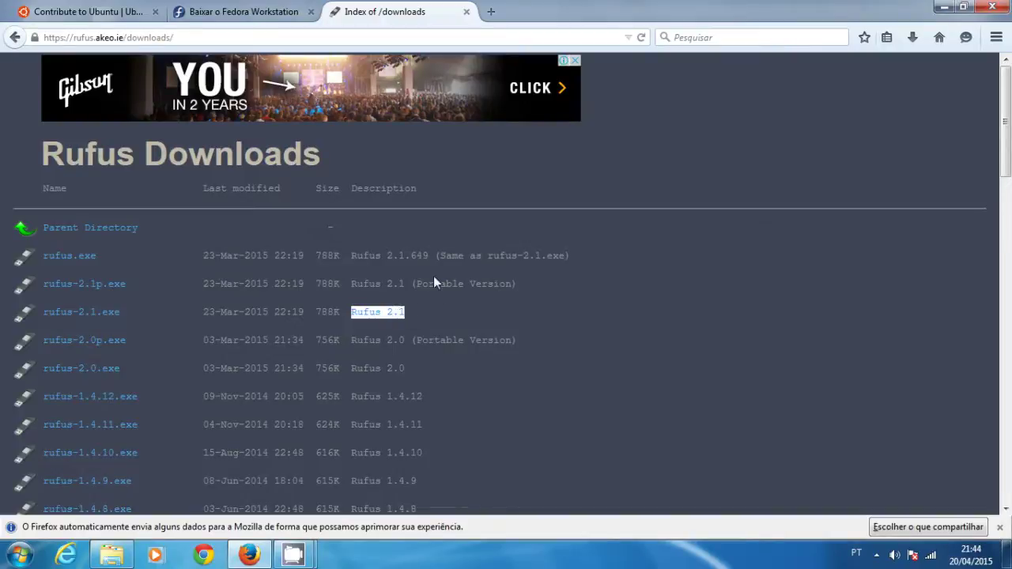
drag(440, 255, 566, 255)
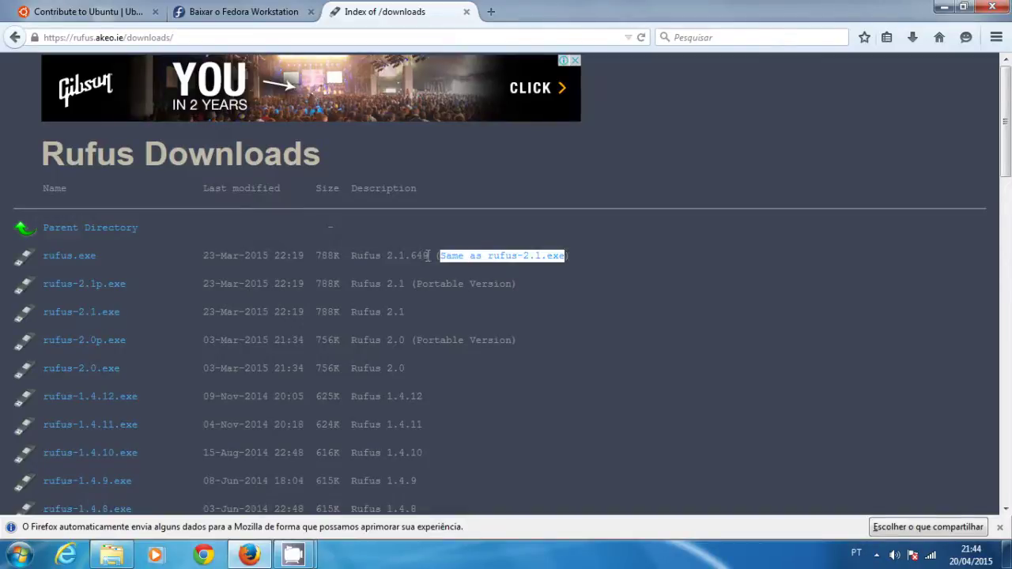
drag(428, 256, 424, 255)
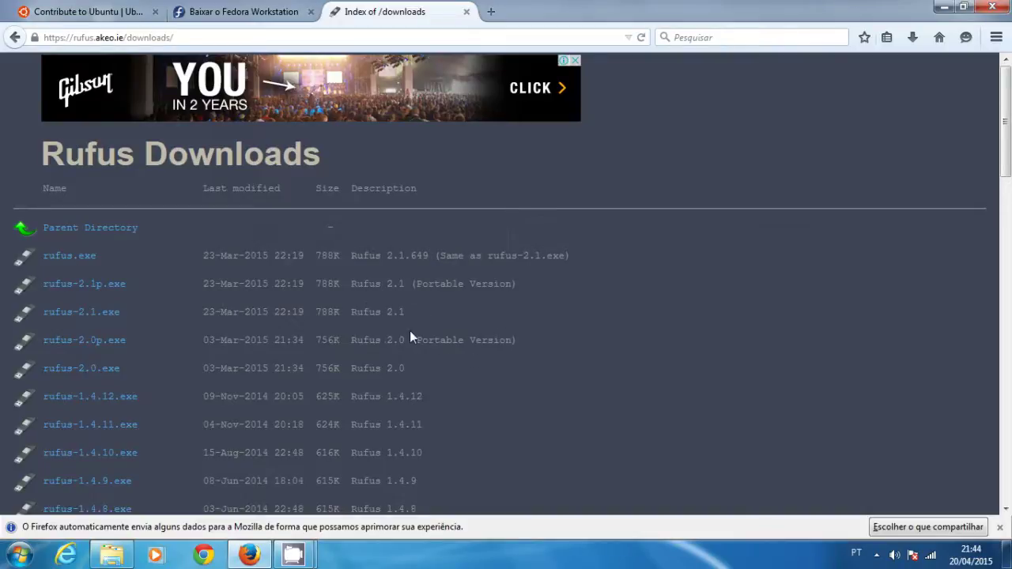
drag(406, 369, 204, 369)
click(196, 373)
Minimise the browser and Explorer windows and run rufus-1.4.12 from the desktop as administrator
click(944, 7)
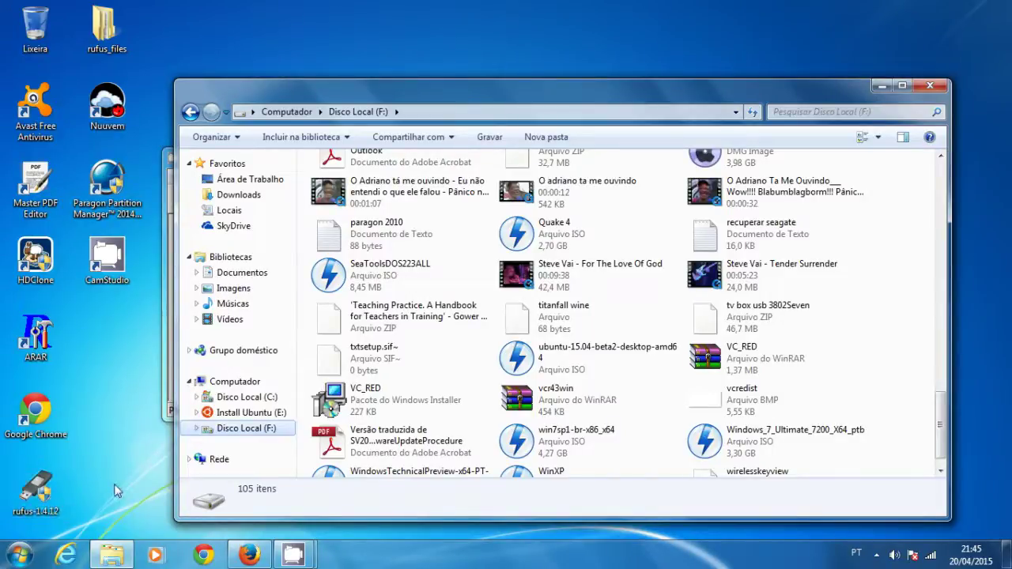
click(880, 86)
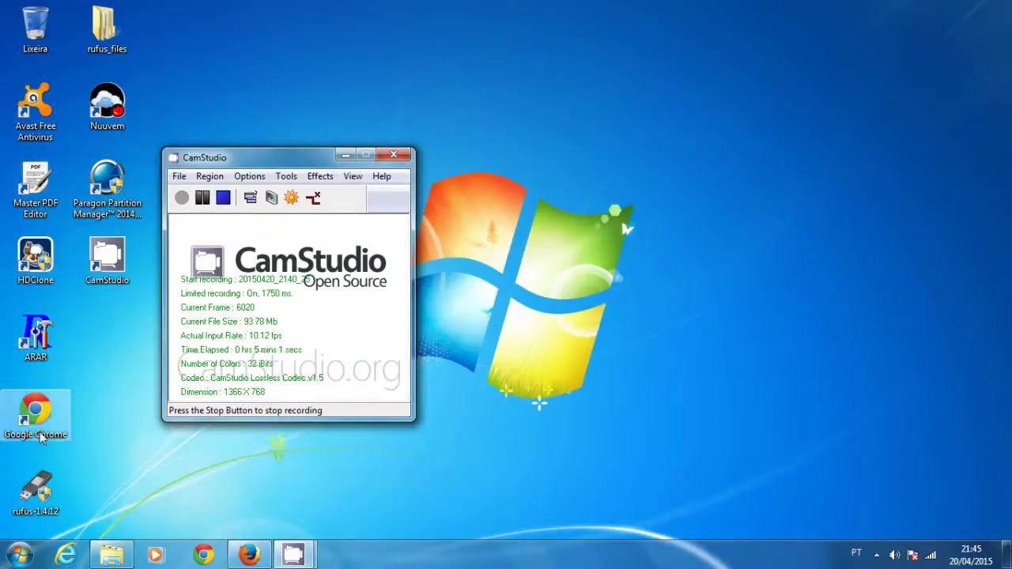
click(44, 503)
right_click(44, 503)
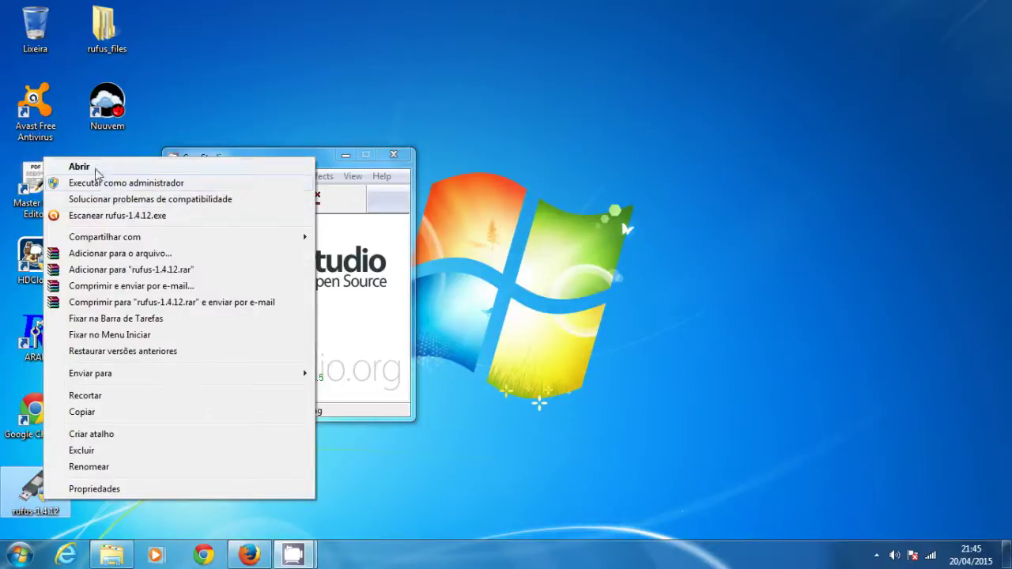
click(115, 183)
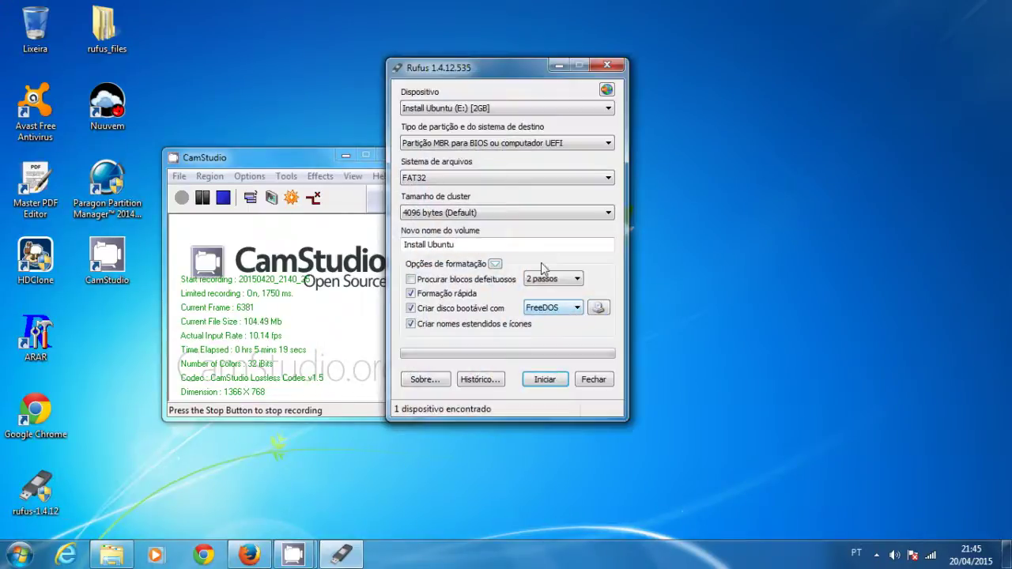
Move the Rufus window over the CamStudio window and review the new volume name field
drag(521, 77, 301, 107)
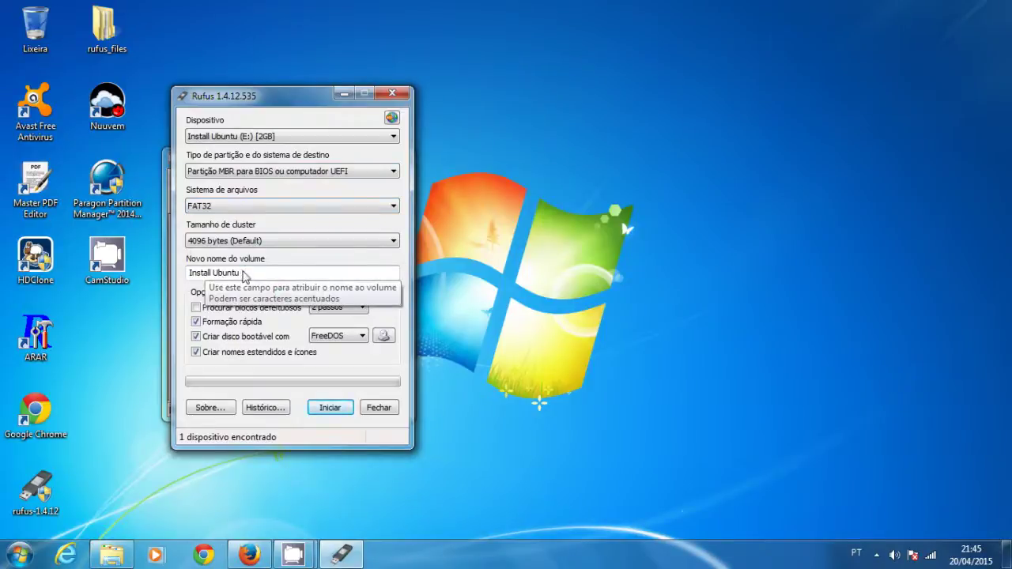
drag(244, 275, 187, 279)
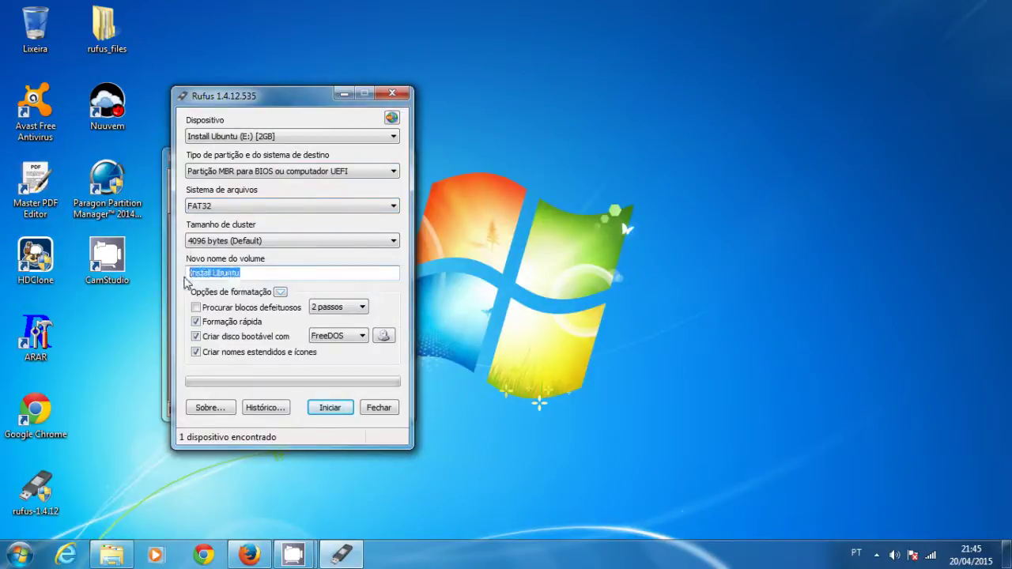
click(248, 275)
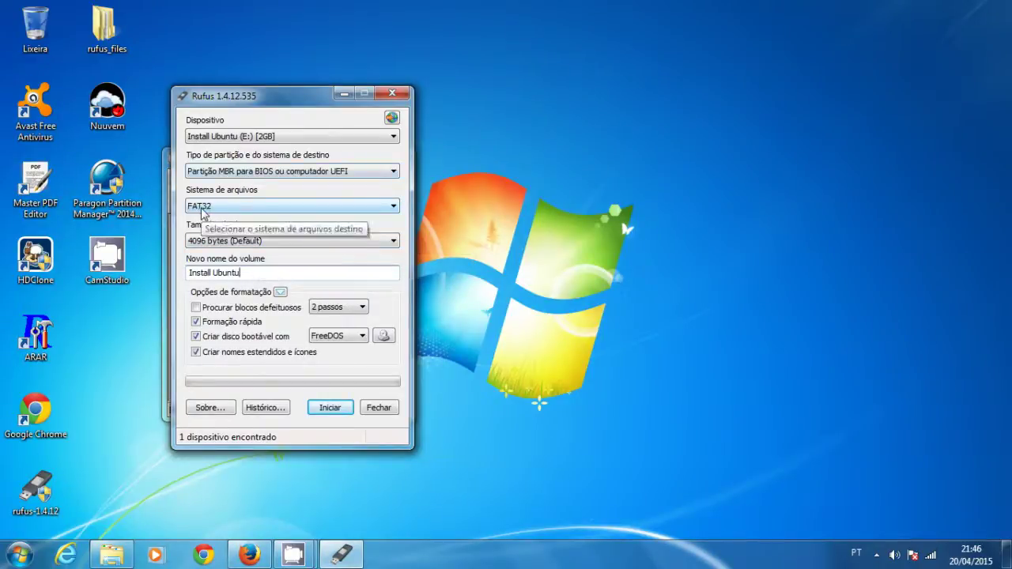
Check the available file systems, keep FAT32, and set the bootable disk type to Imagem ISO
click(392, 207)
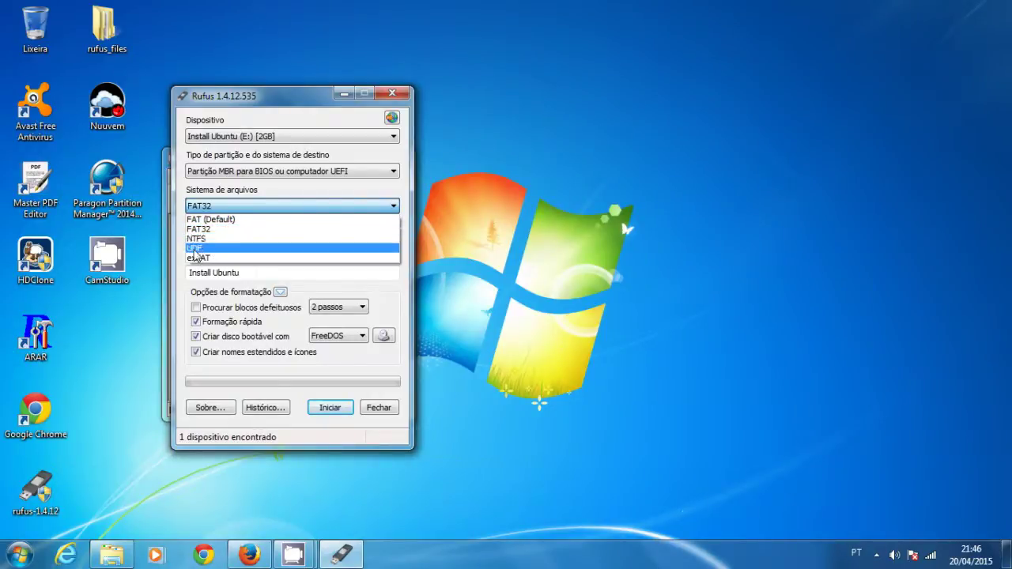
click(338, 192)
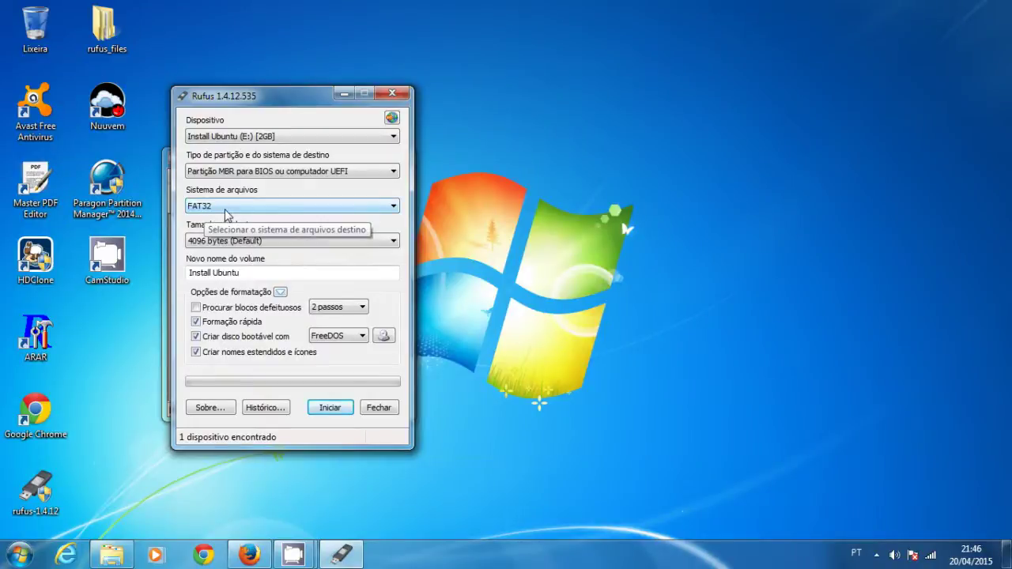
click(363, 338)
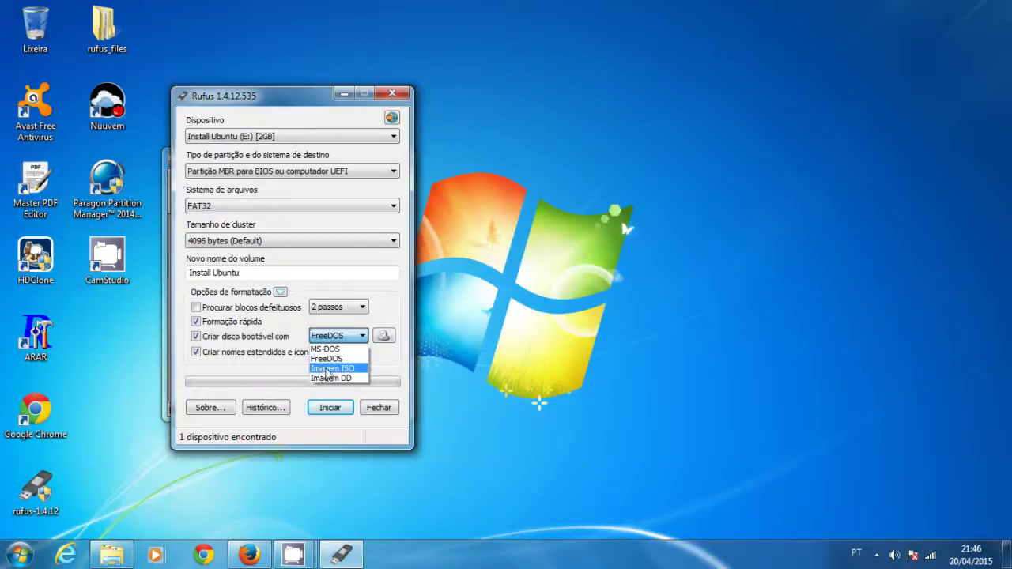
click(330, 368)
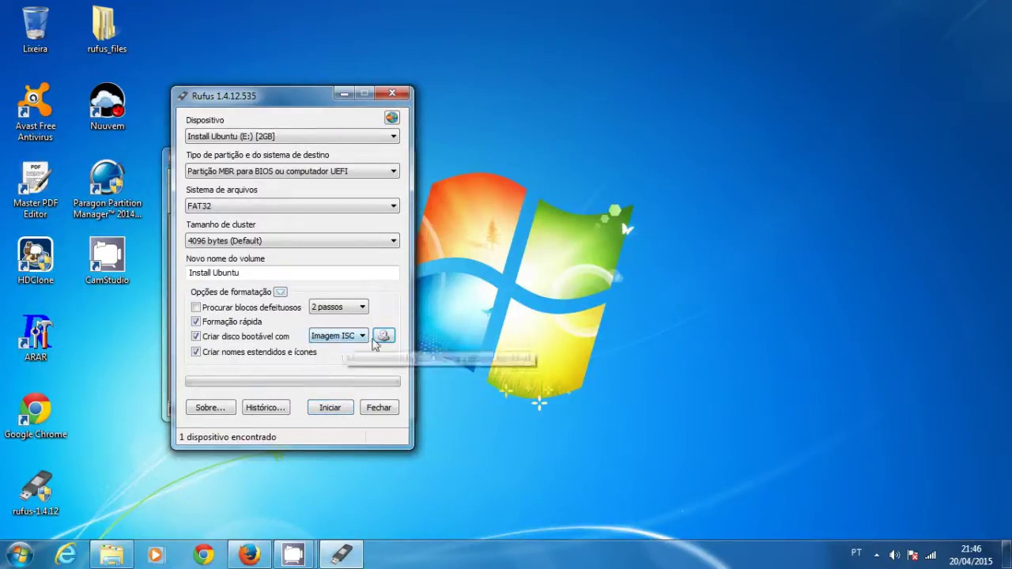
Load the ubuntu-15.04-beta2-desktop-amd64 ISO from Disco Local (F:) as the boot image
click(383, 335)
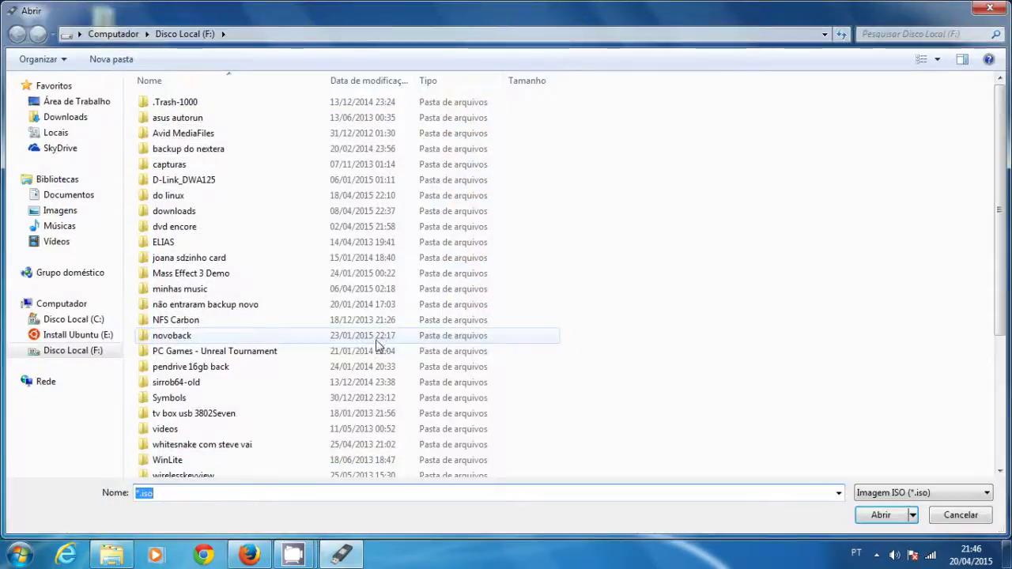
drag(1001, 247, 1001, 372)
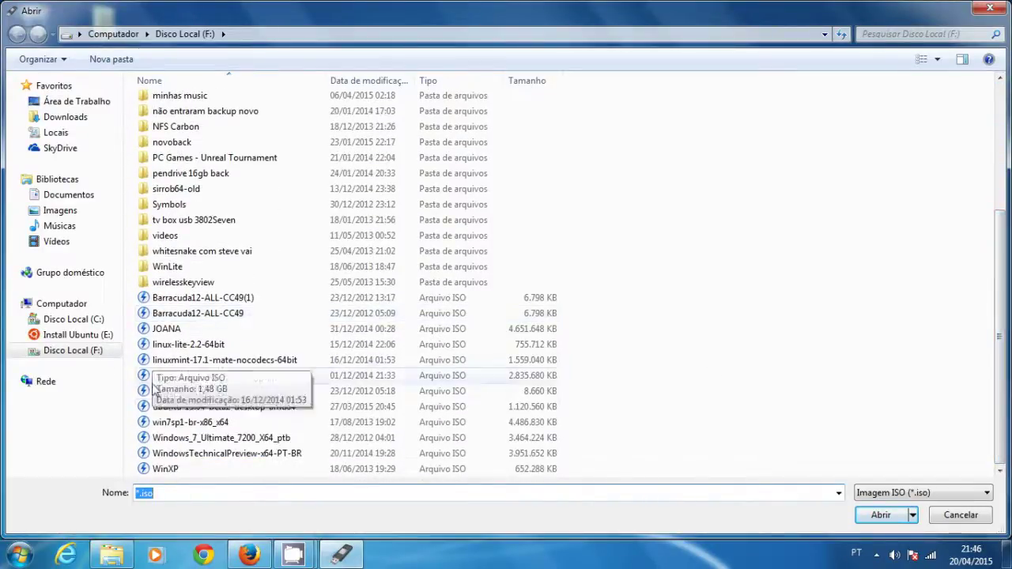
click(291, 407)
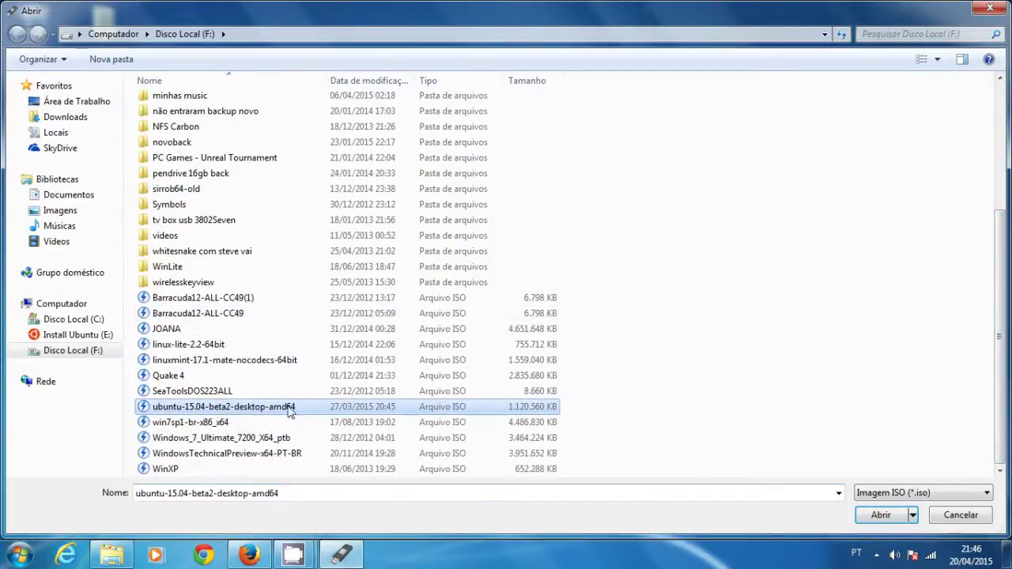
click(883, 518)
Switch to Firefox and look over the Fedora and Ubuntu home pages down to their footer links
click(202, 464)
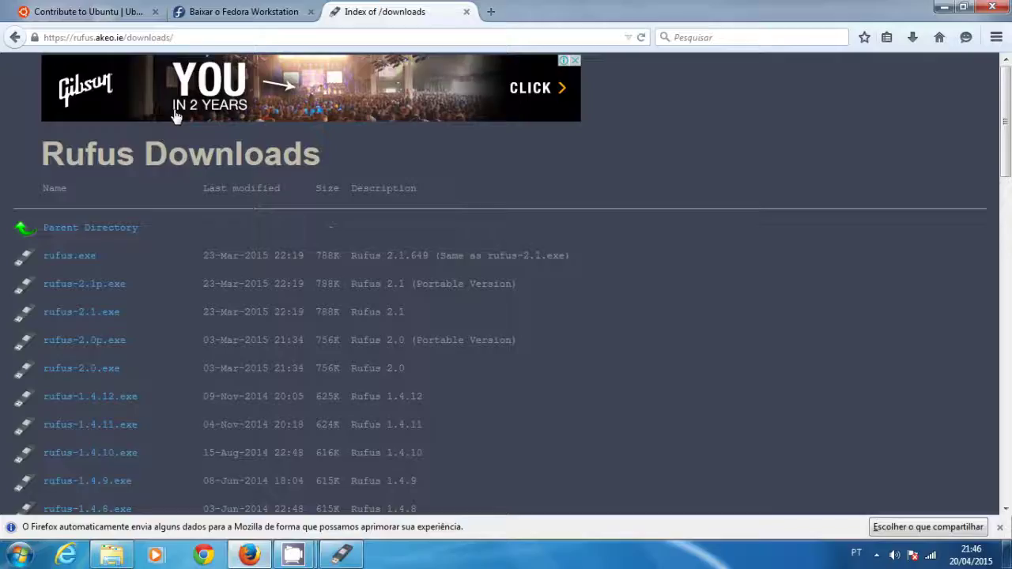
click(130, 13)
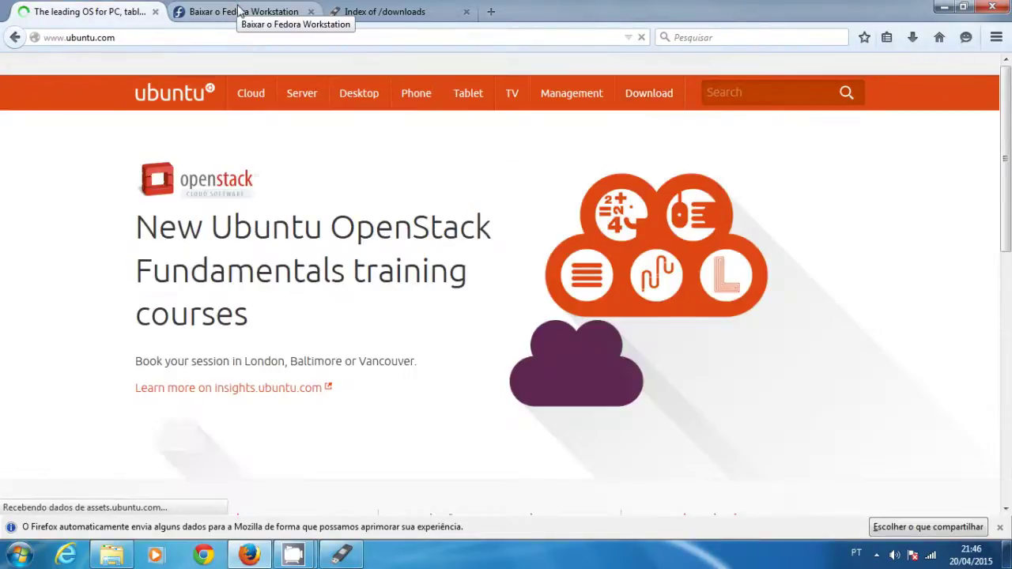
click(240, 10)
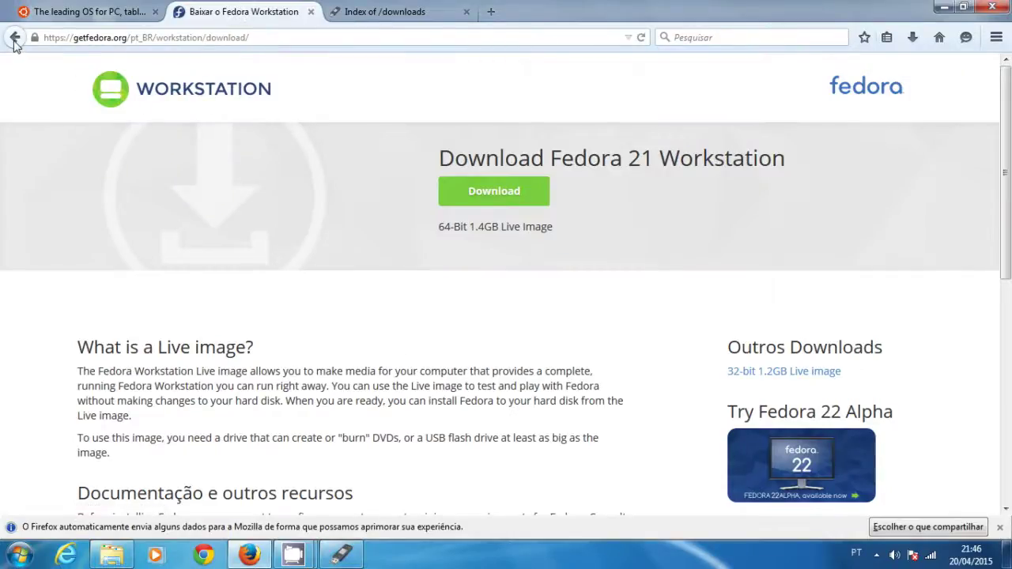
click(14, 41)
click(16, 40)
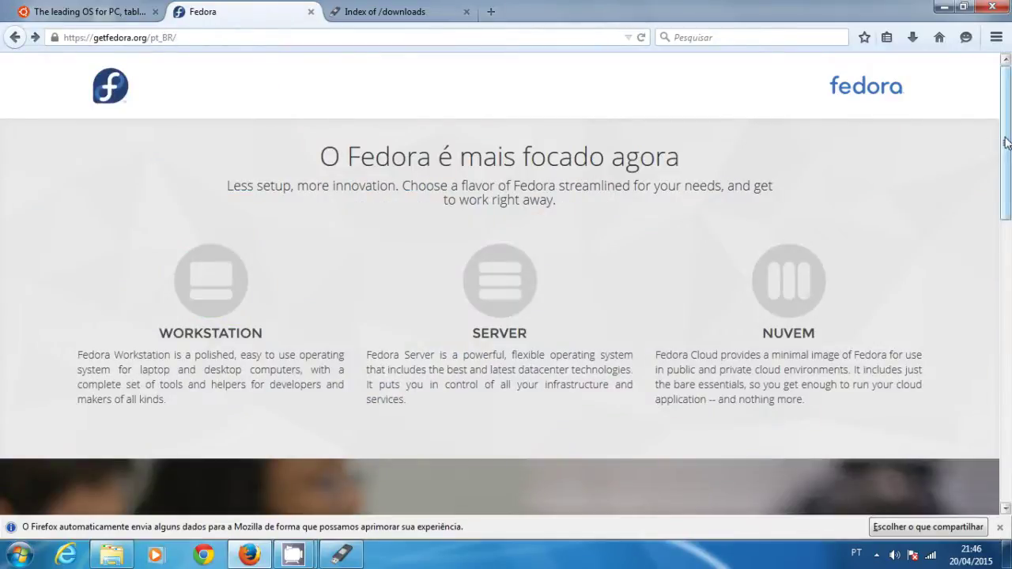
drag(1004, 143, 1007, 448)
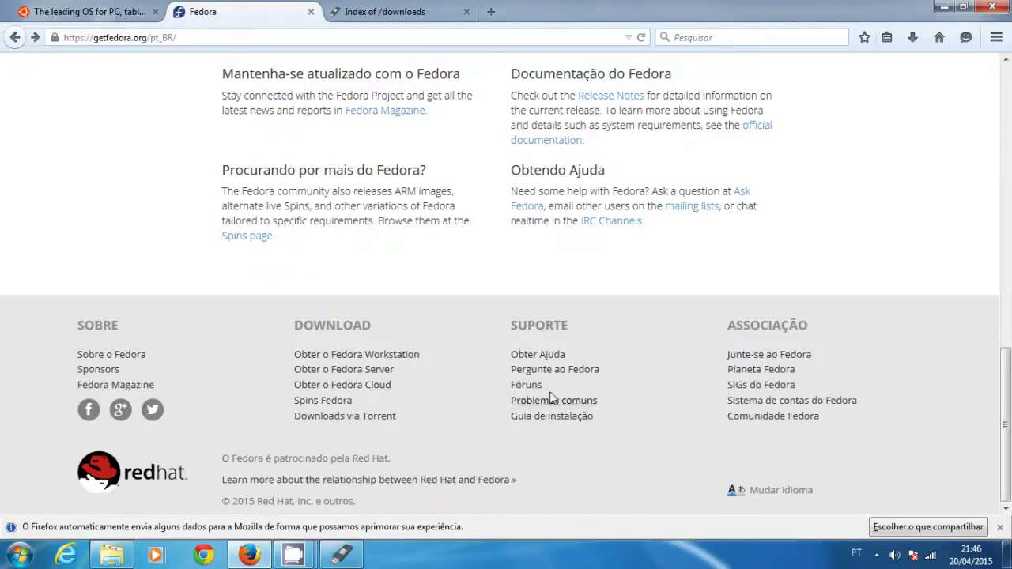
click(85, 11)
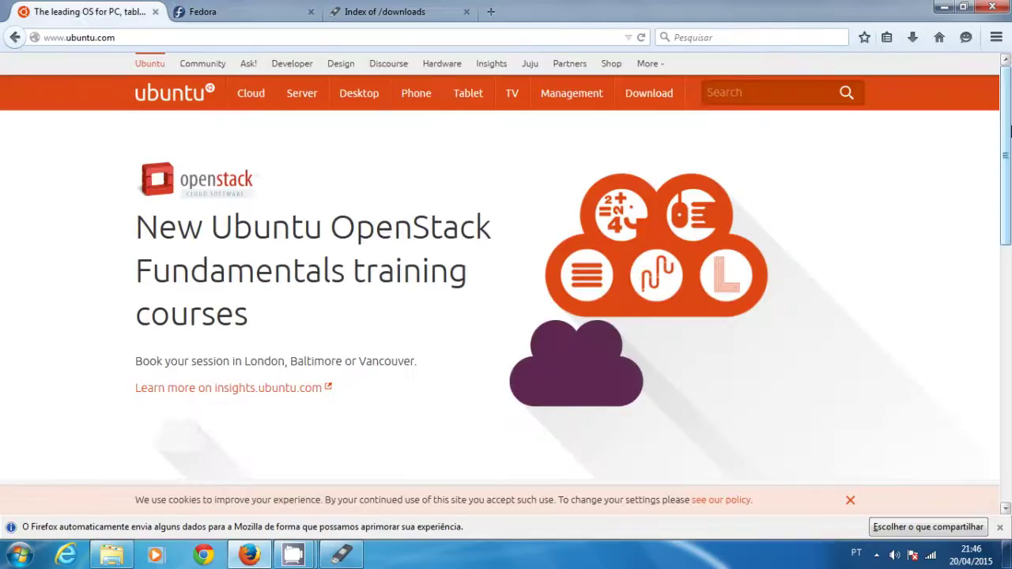
drag(1004, 138, 1006, 459)
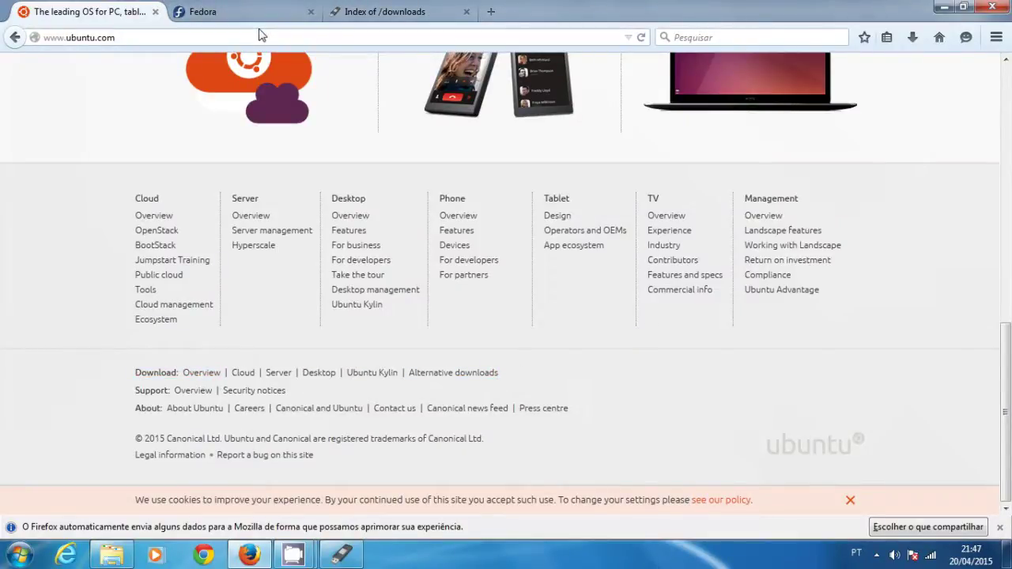
Return to Rufus, select the ubuntu-15.04-beta2-desktop-amd64 ISO from Disco Local (F:) again, and close the program
key(alt+Tab)
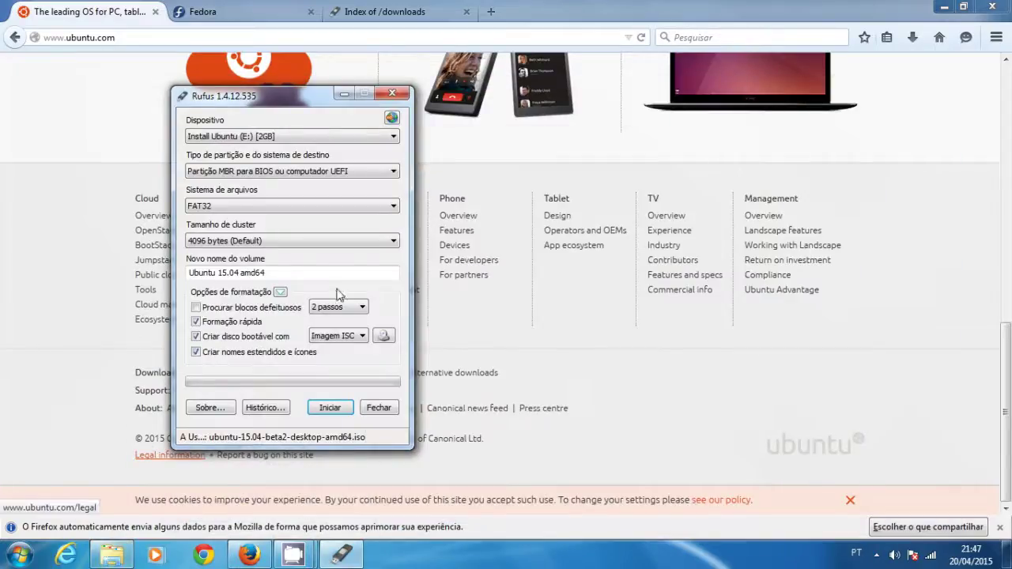
click(383, 336)
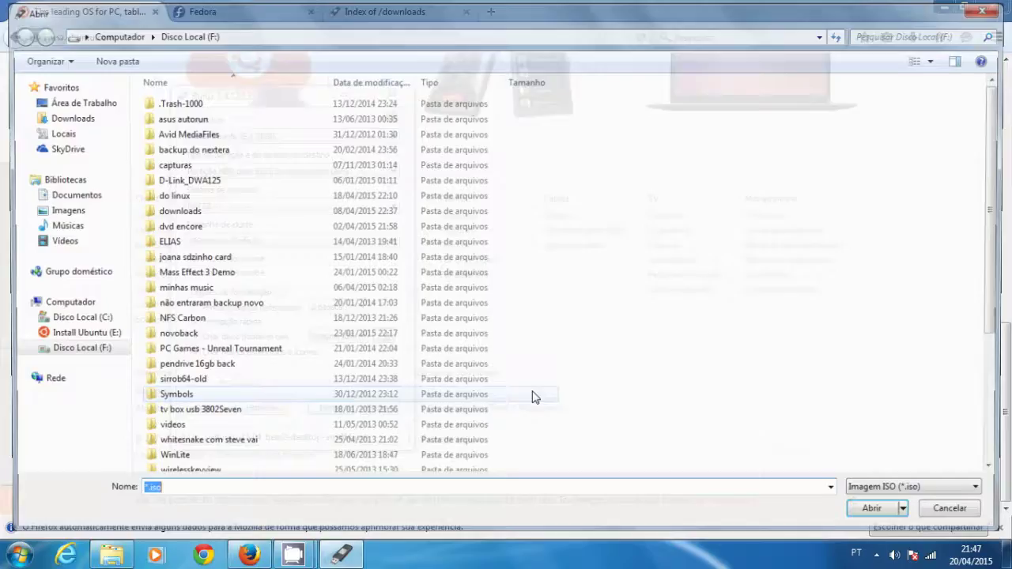
scroll(1004, 308, down, 5)
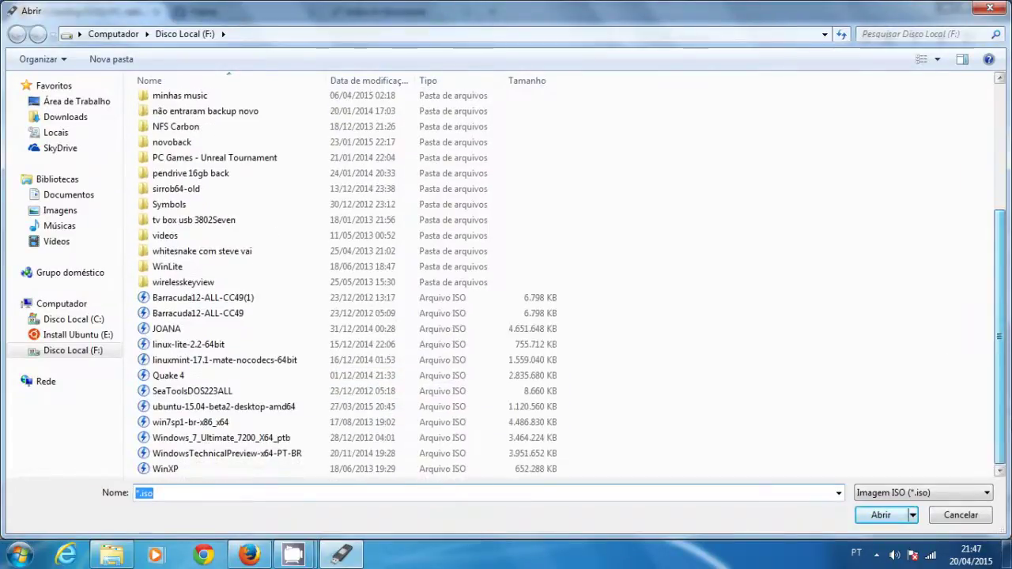
click(220, 407)
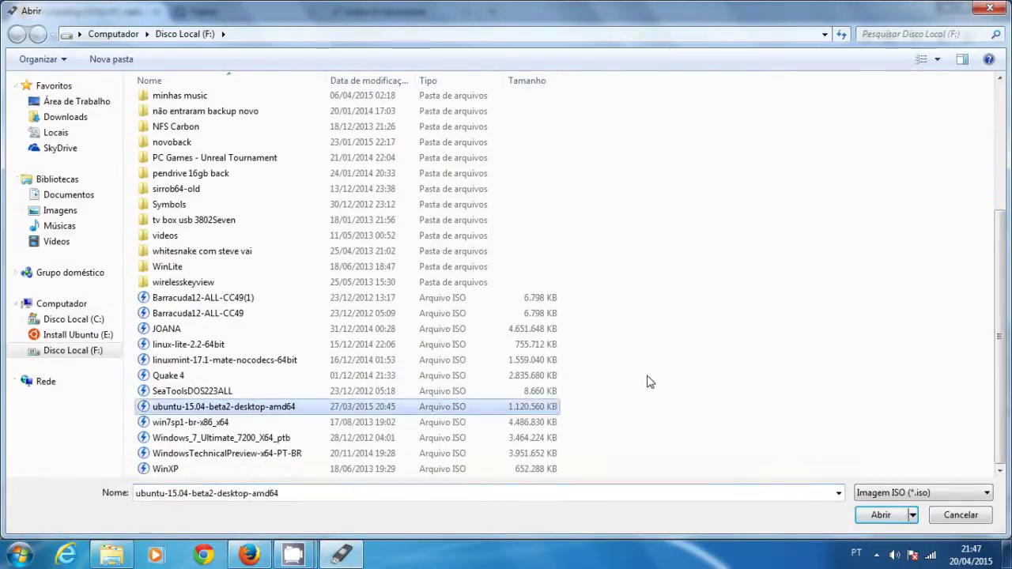
click(883, 517)
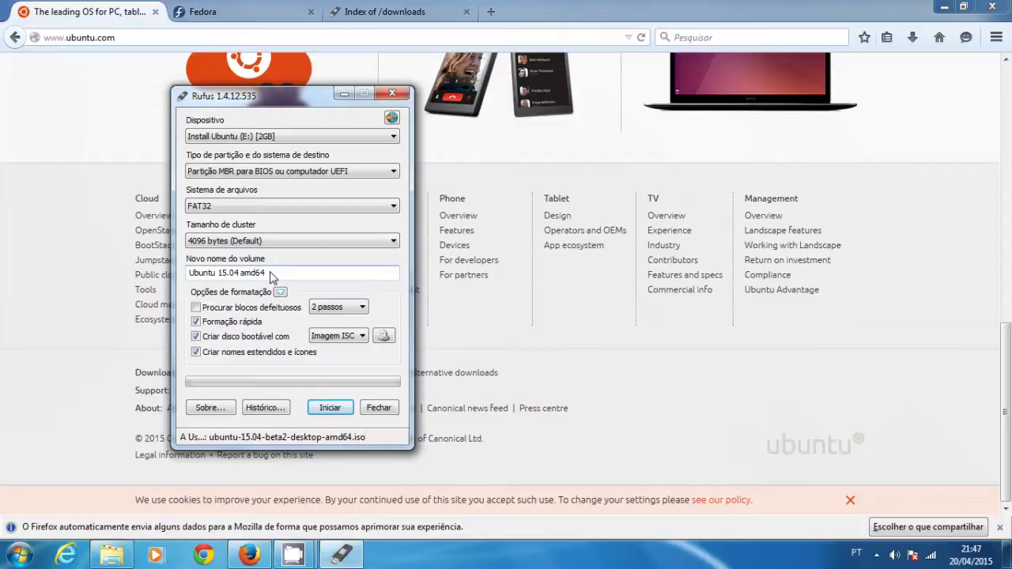
click(387, 408)
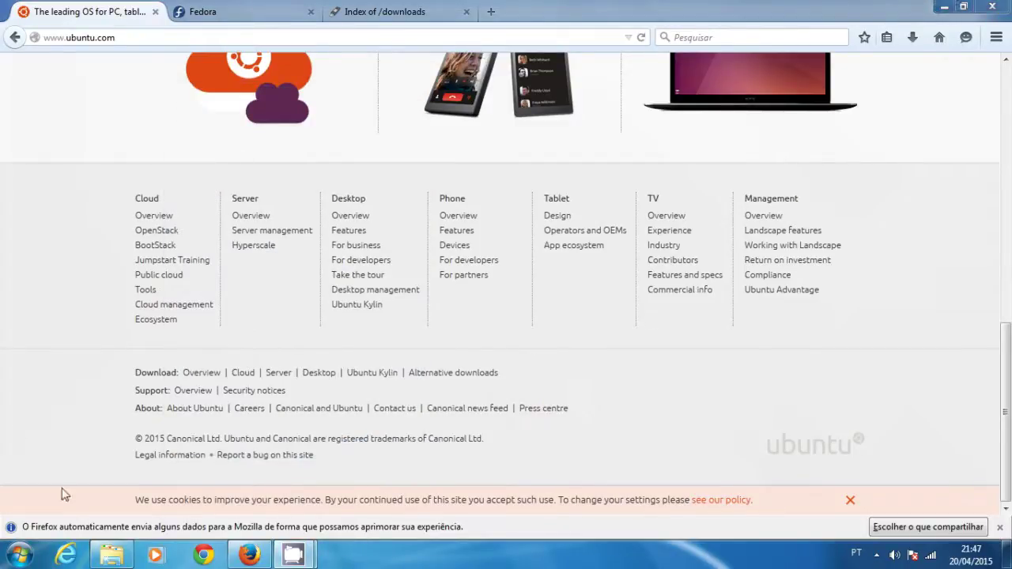
Minimise the browser, relaunch rufus-1.4.12 from the desktop and place its window over the CamStudio window
scroll(944, 253, up, 15)
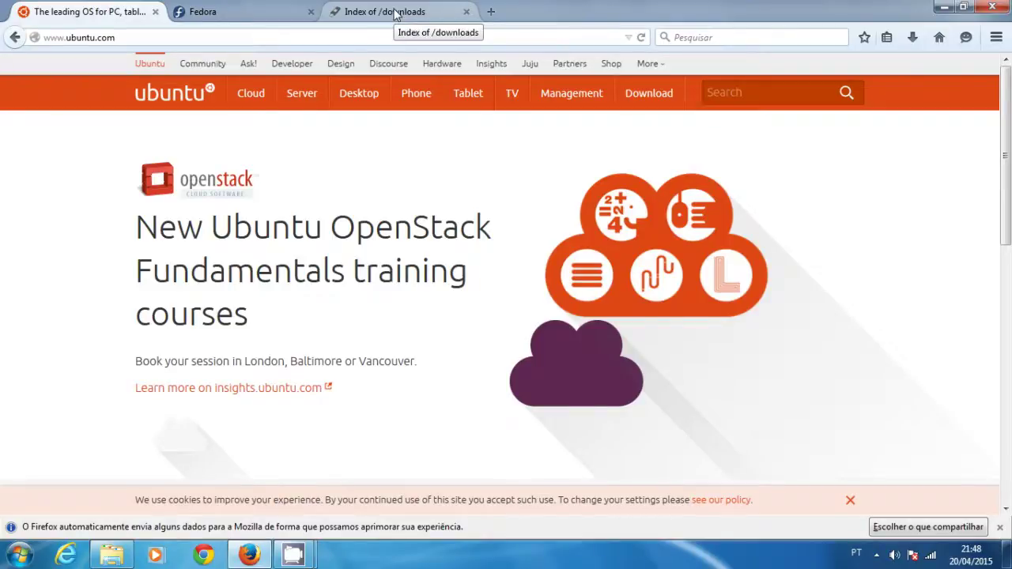
click(944, 6)
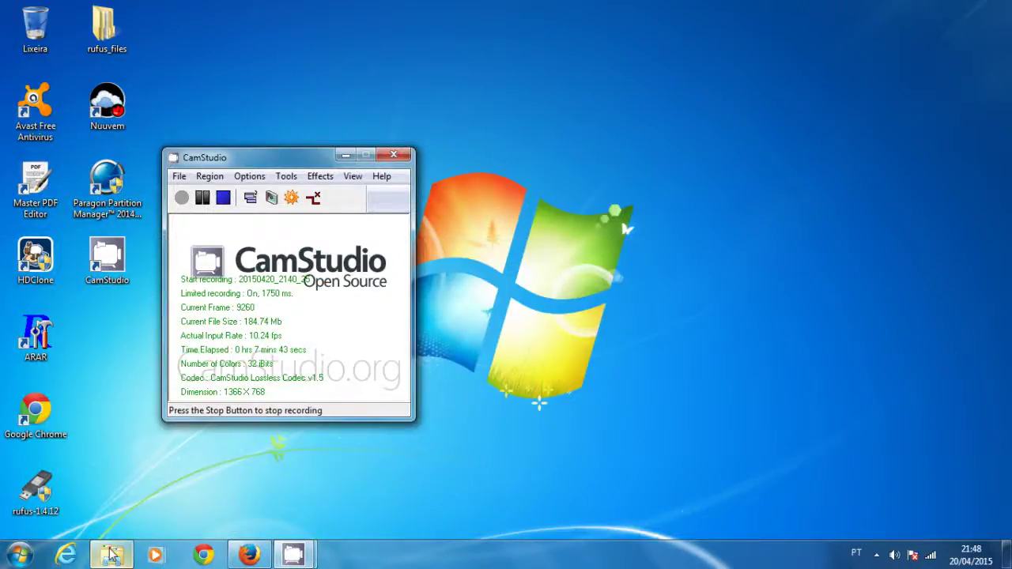
double_click(35, 490)
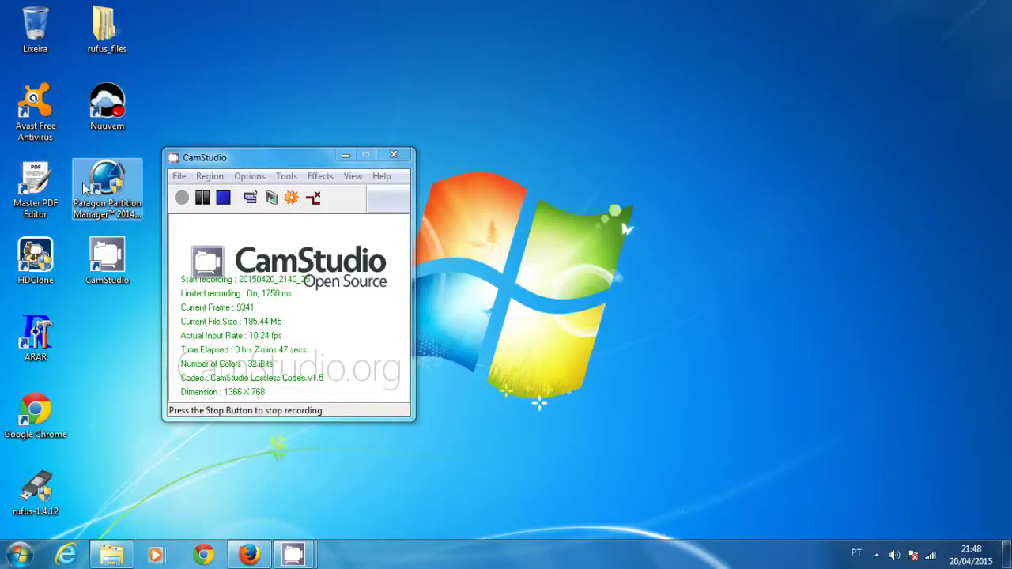
drag(464, 75, 252, 101)
click(105, 190)
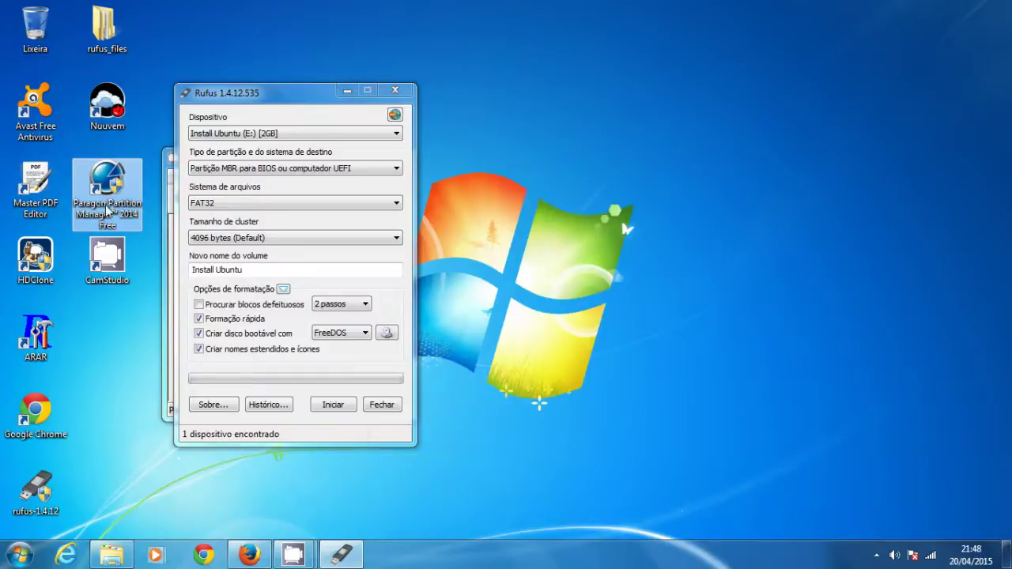
mouse_move(237, 550)
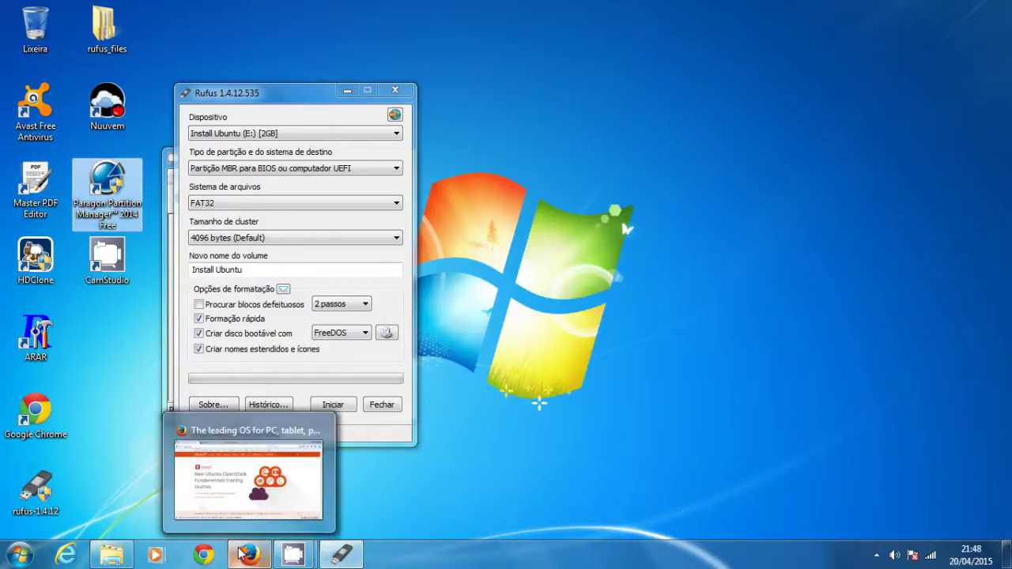
mouse_move(251, 481)
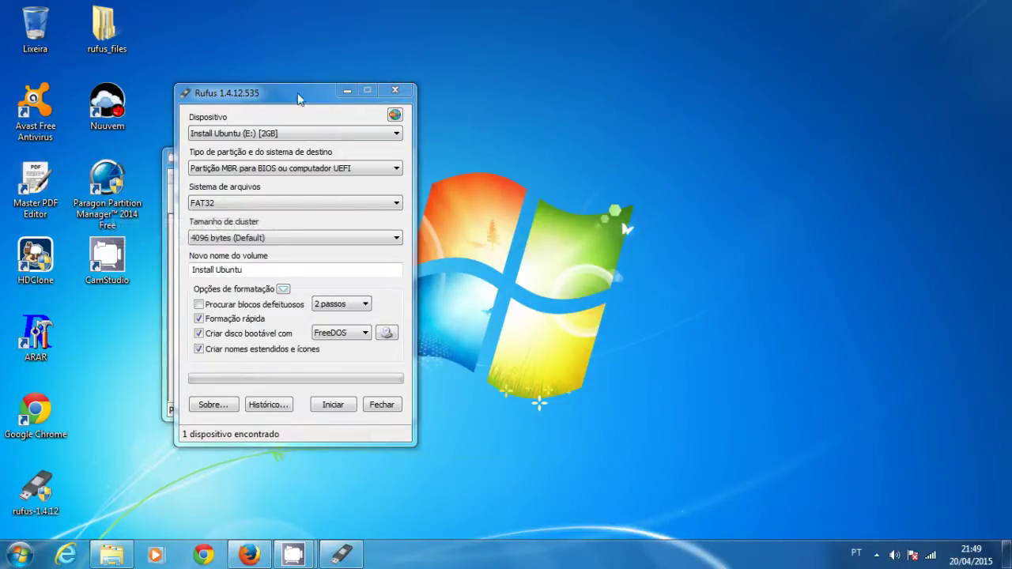
drag(298, 98, 292, 98)
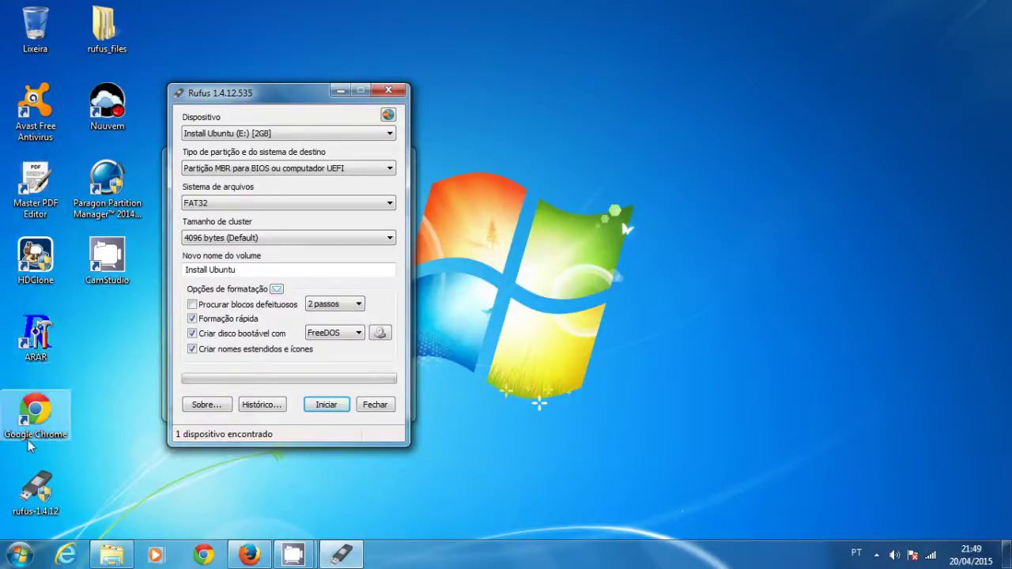
click(19, 554)
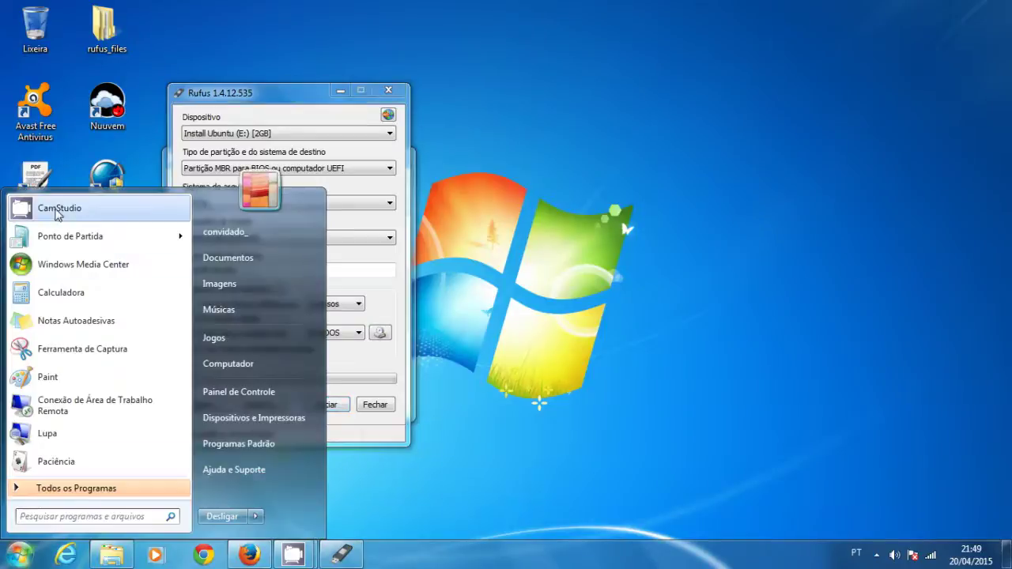
click(20, 562)
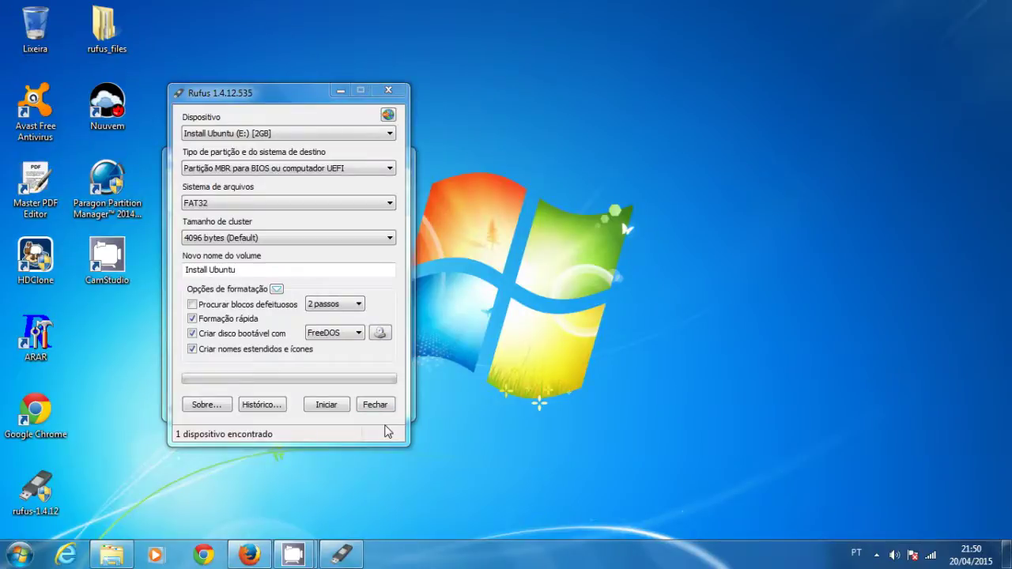
Switch to Firefox and open google.com in a new tab
click(249, 554)
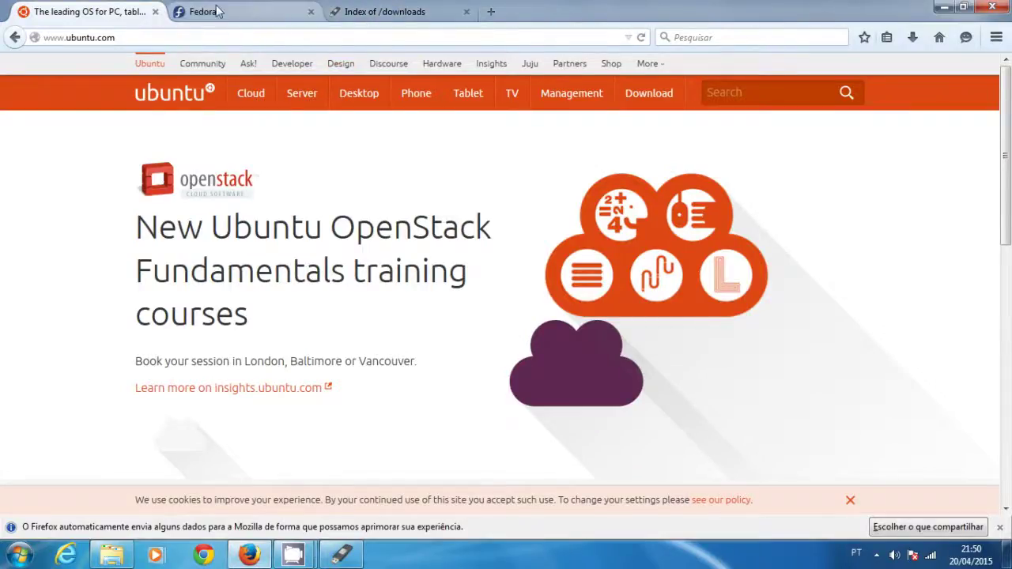
click(492, 12)
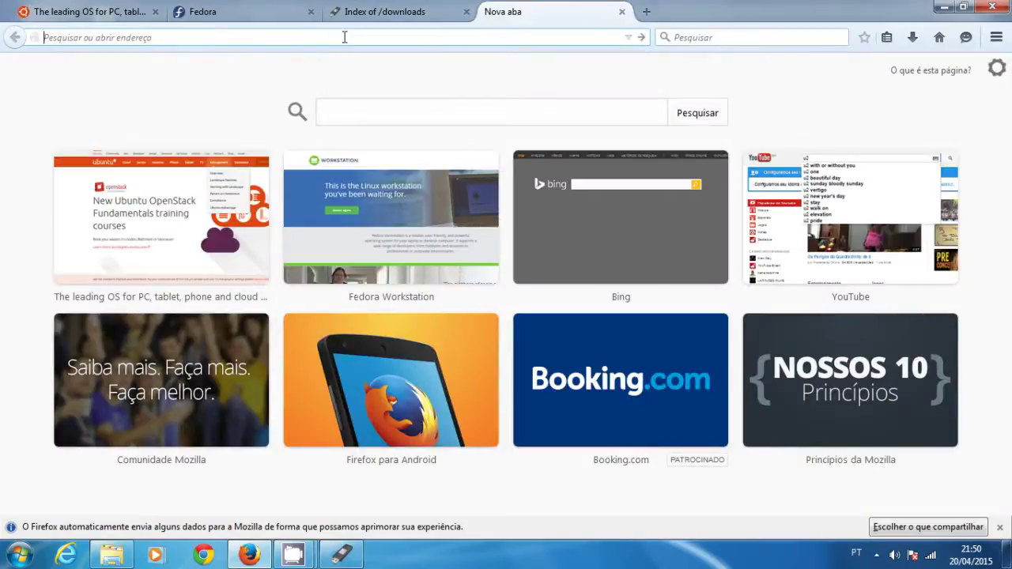
text(google.com/)
key(Return)
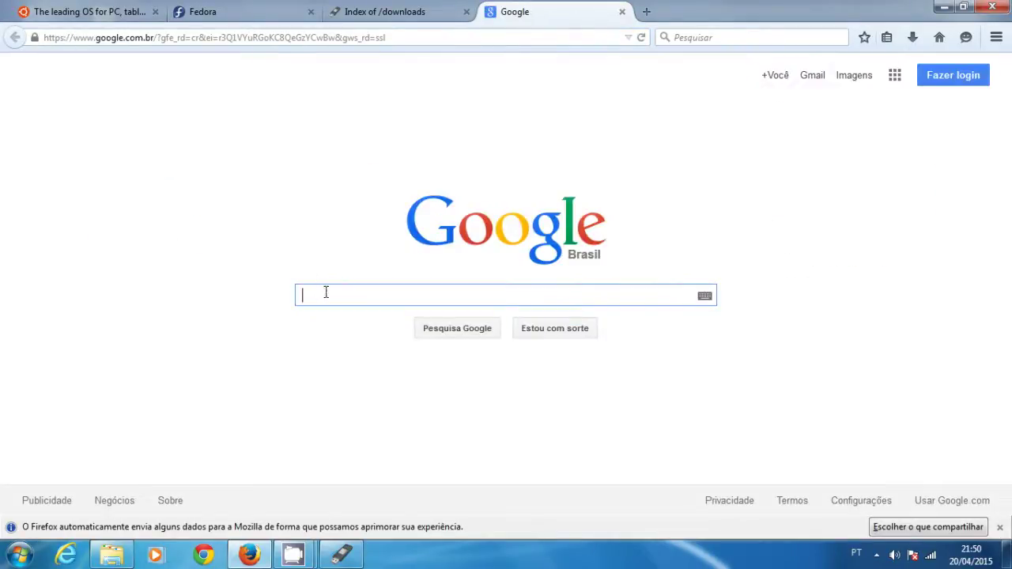
Search Google for "boot para pendrive bios" and show the image results
text(boo)
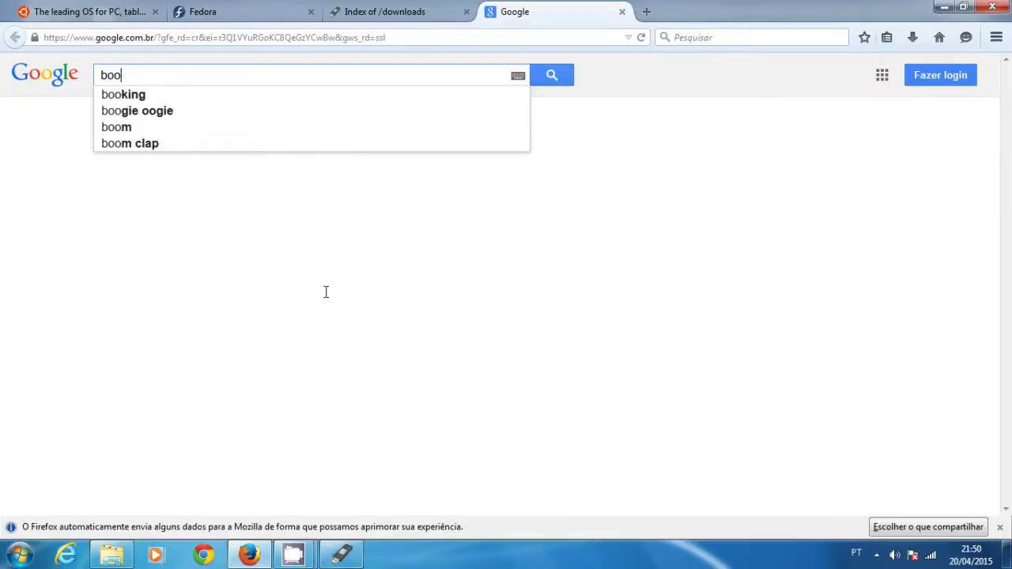
text(t para )
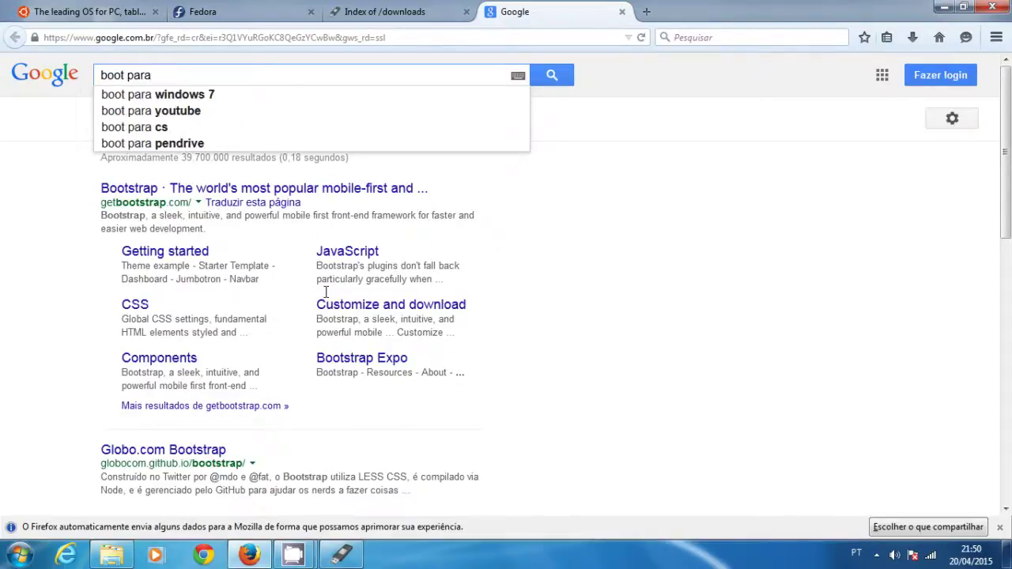
text(p)
text(end)
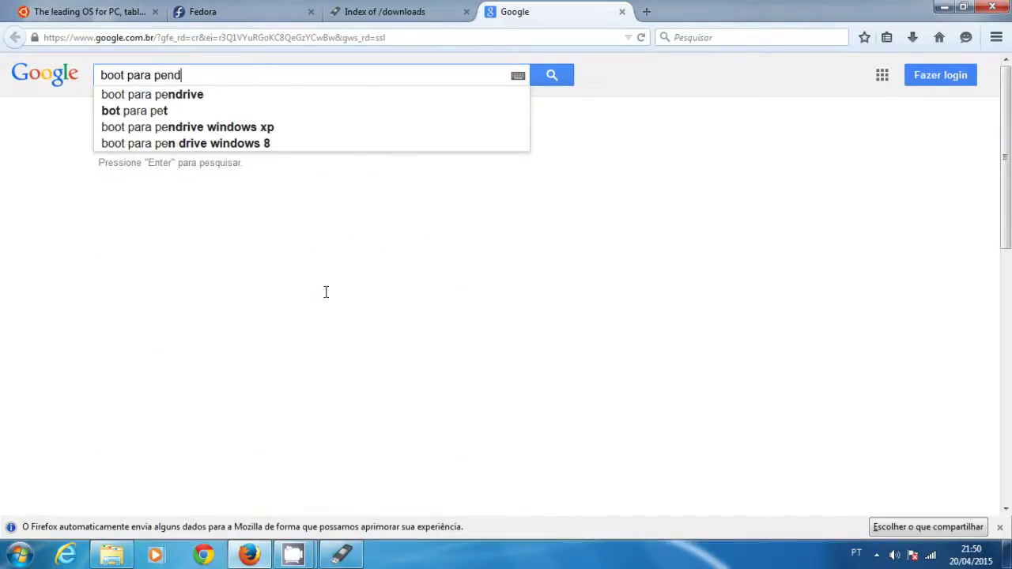
text(rive bios)
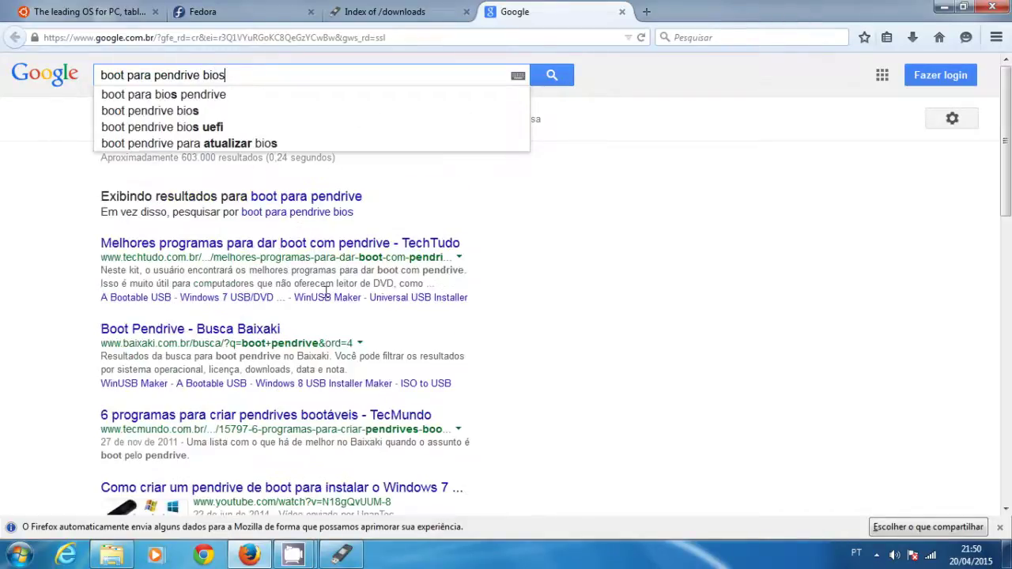
key(Return)
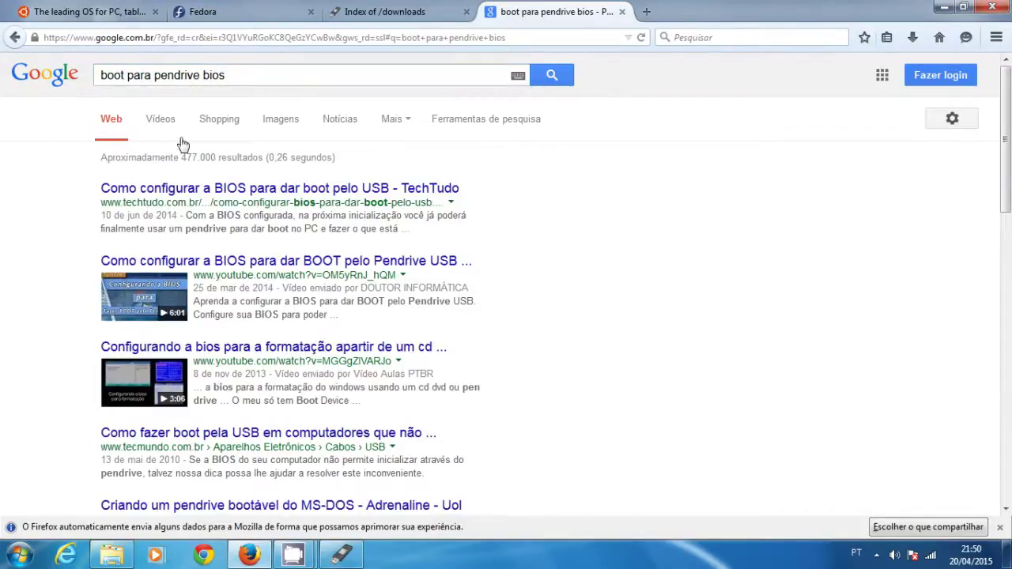
click(268, 123)
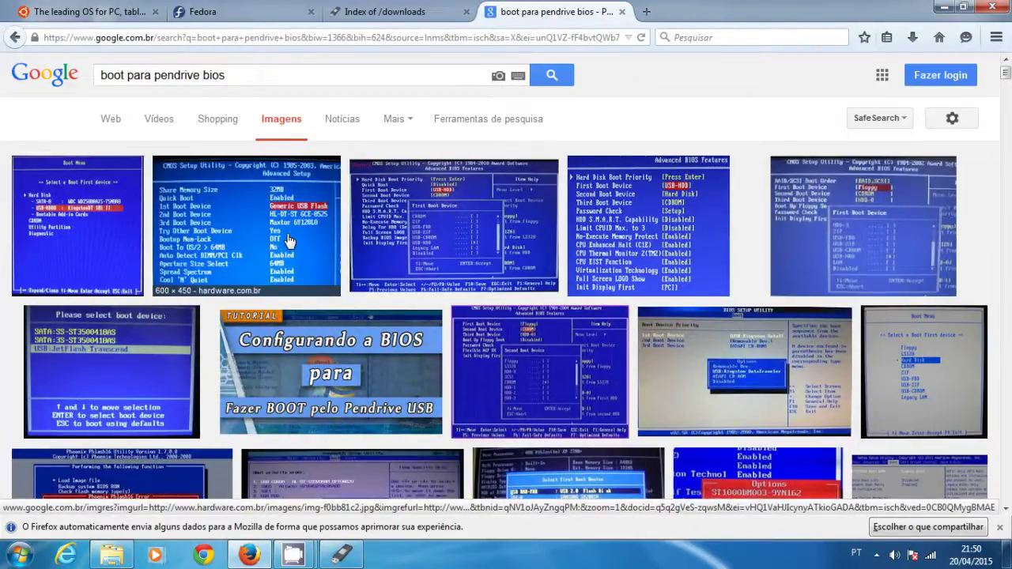
Examine the enlarged CMOS Setup Utility image with the First Boot Device list, close its preview and return to the start of the image results
click(478, 222)
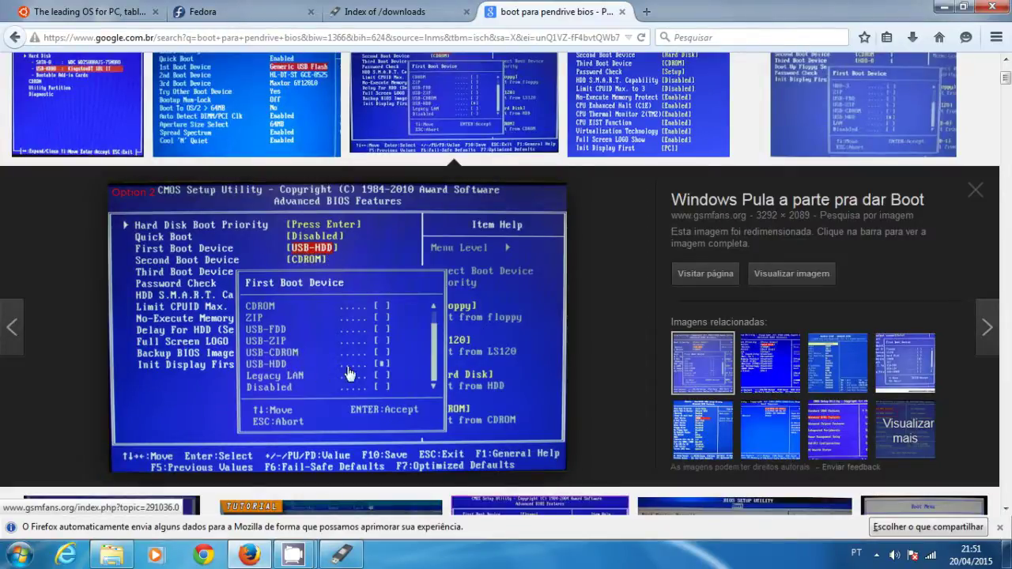
click(979, 195)
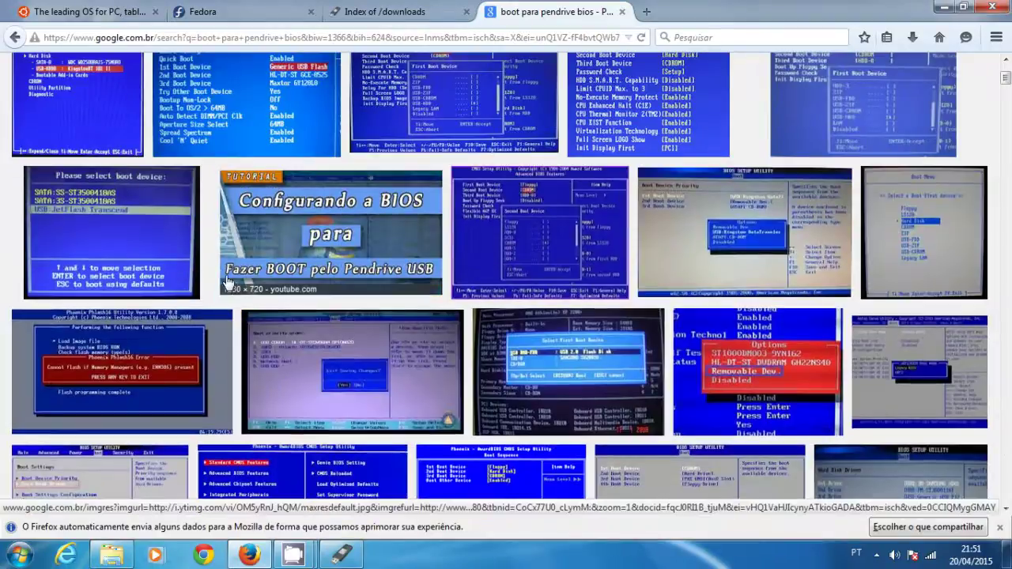
scroll(121, 212, up, 3)
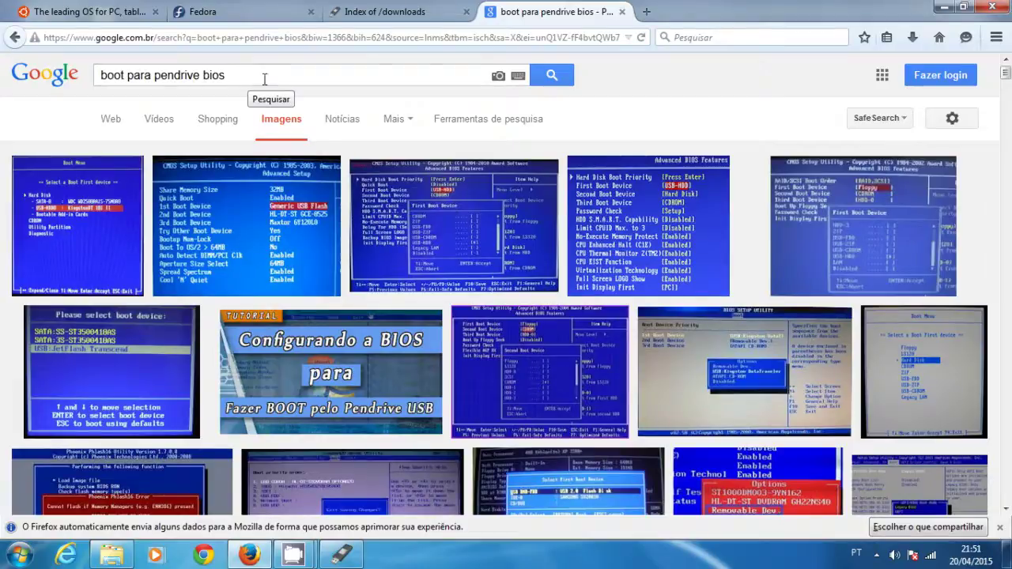
mouse_move(298, 559)
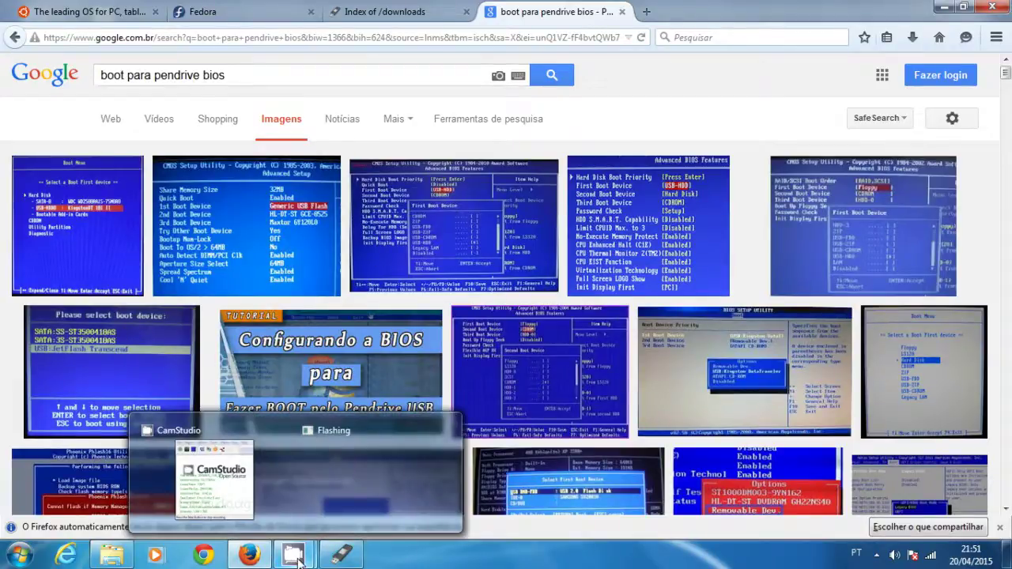